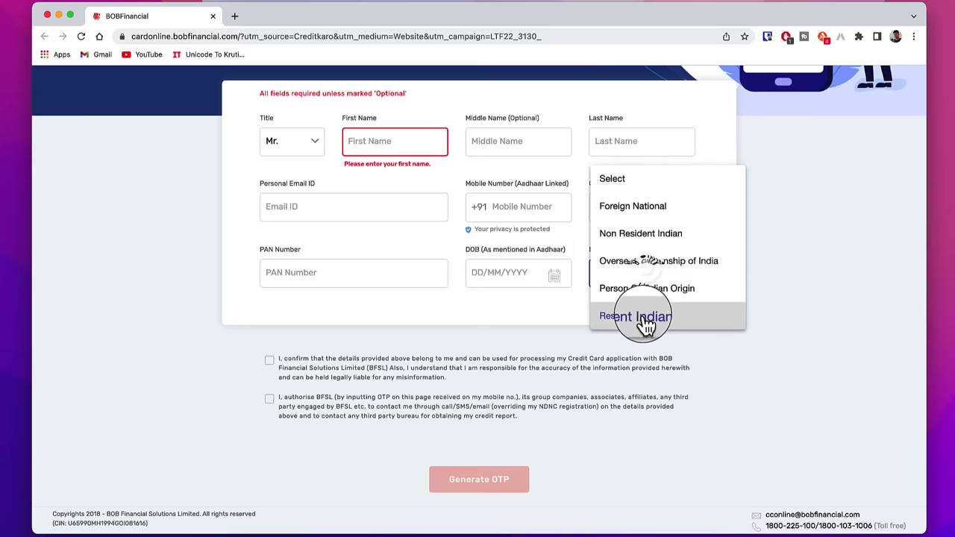
- Set nationality to Resident Indian, tick both consent statements, and request the mobile OTP
left_click(639, 316)
left_click(270, 362)
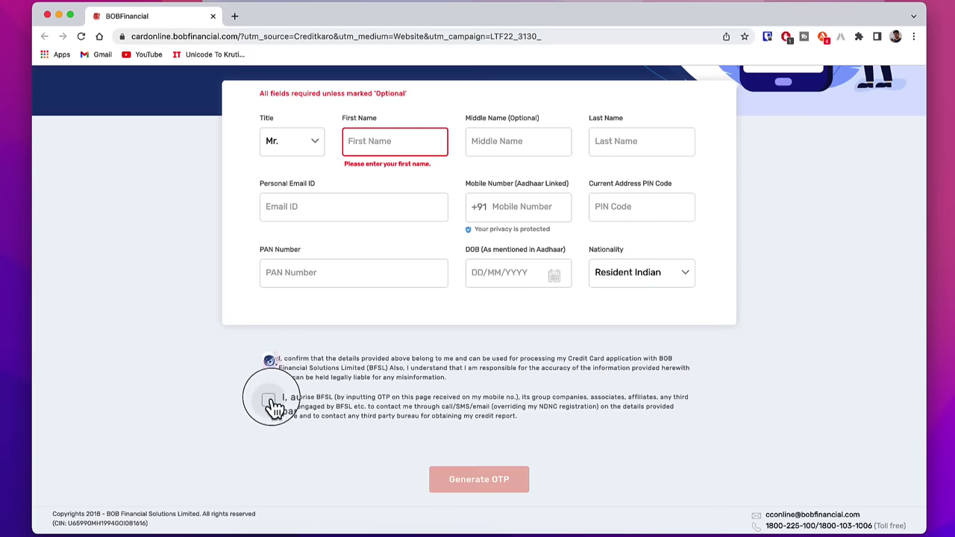
left_click(270, 399)
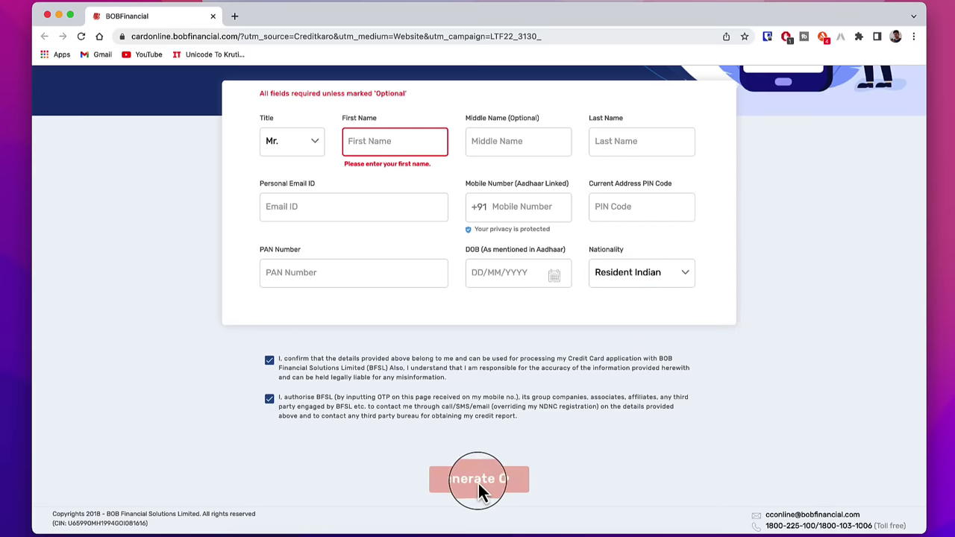
left_click(402, 339)
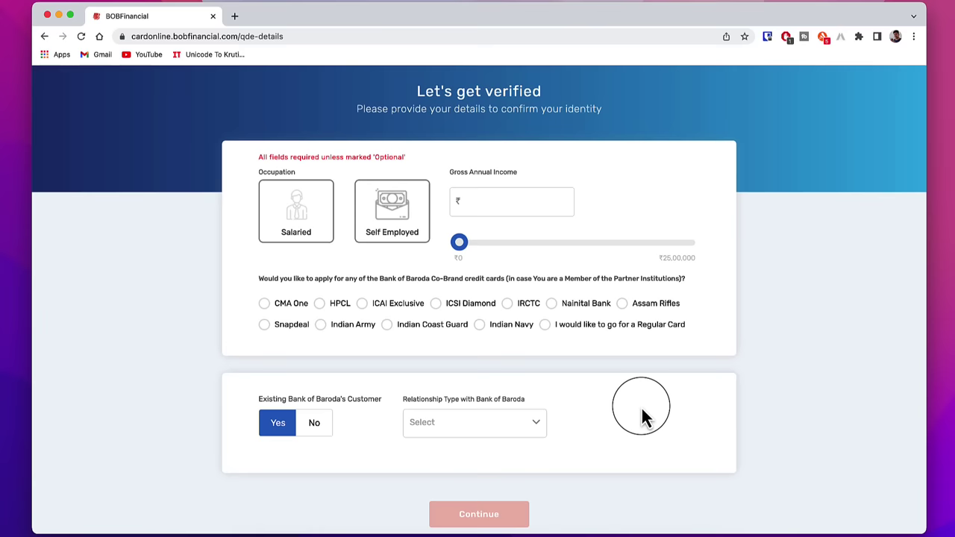
- Set occupation to Self Employed, enter the annual income, choose Regular Card, and answer No to existing customer
left_click(298, 216)
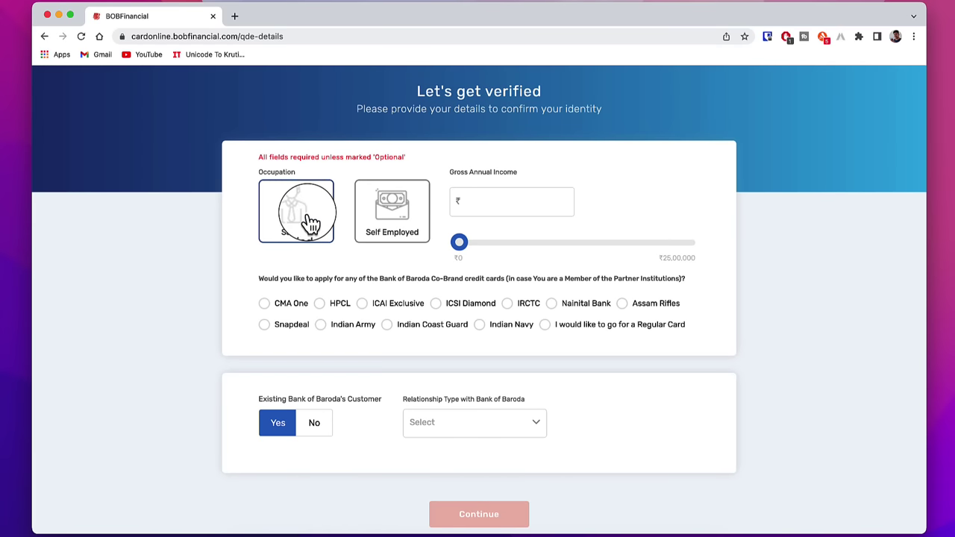
left_click(388, 220)
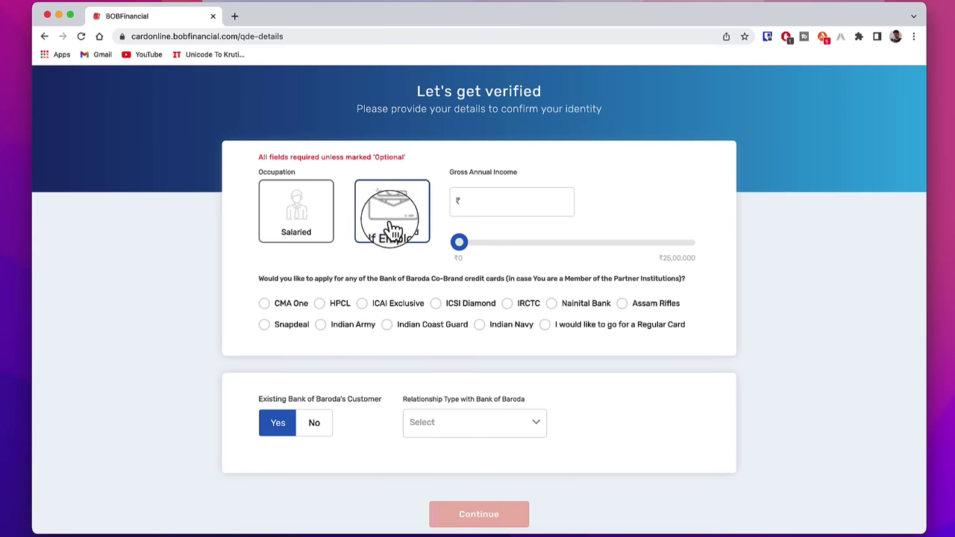
left_click(498, 209)
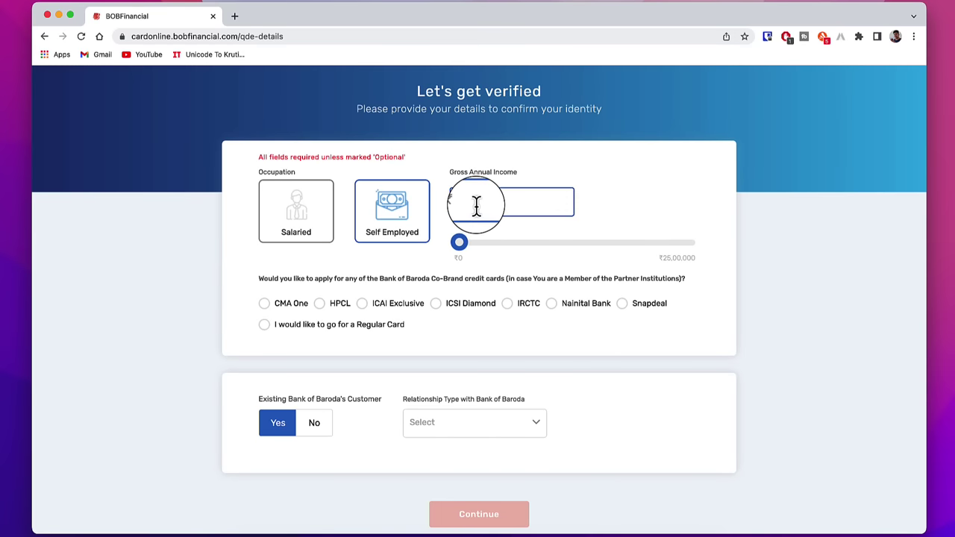
left_click(391, 284)
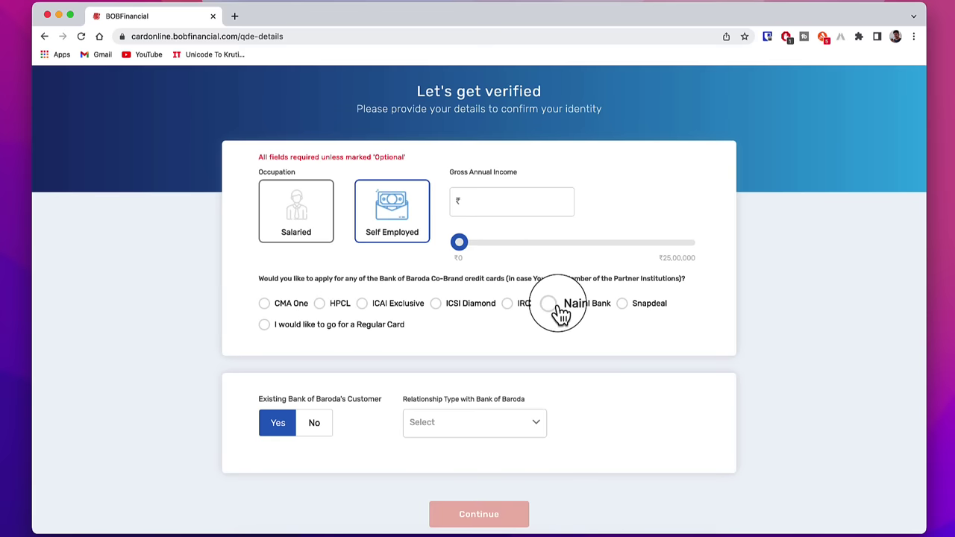
left_click(265, 325)
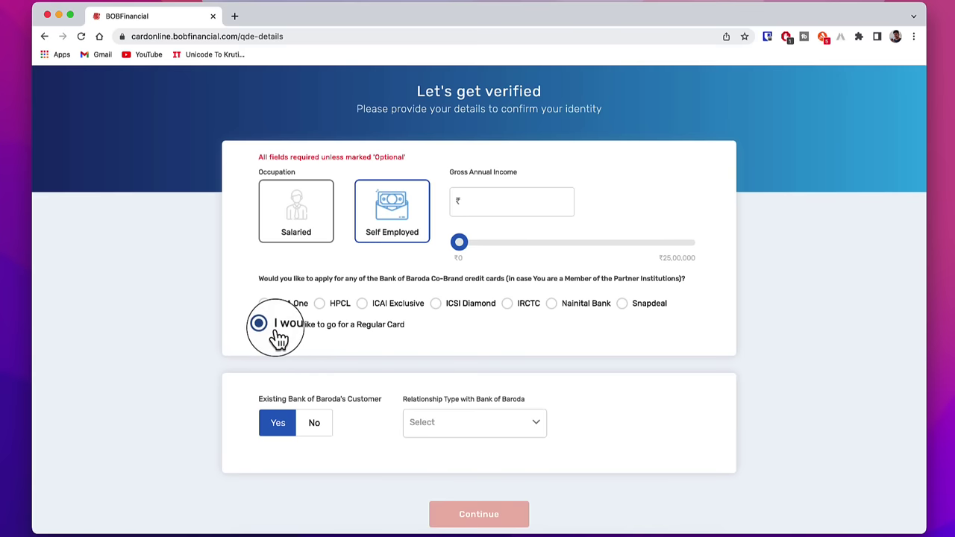
left_click(314, 423)
scroll(528, 357, "down", 2)
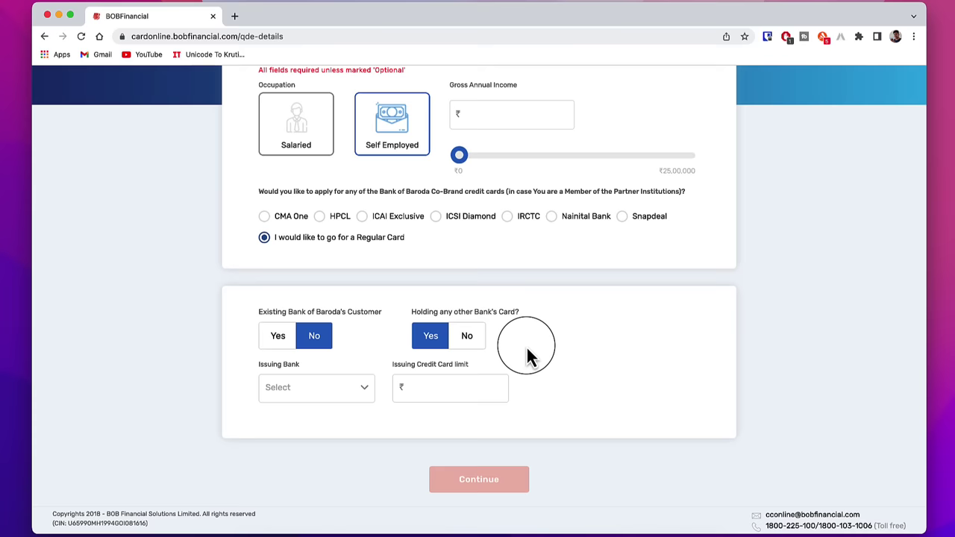
- Give Axis Bank as the other card's issuer with a 109000 credit limit, then continue
left_click(355, 396)
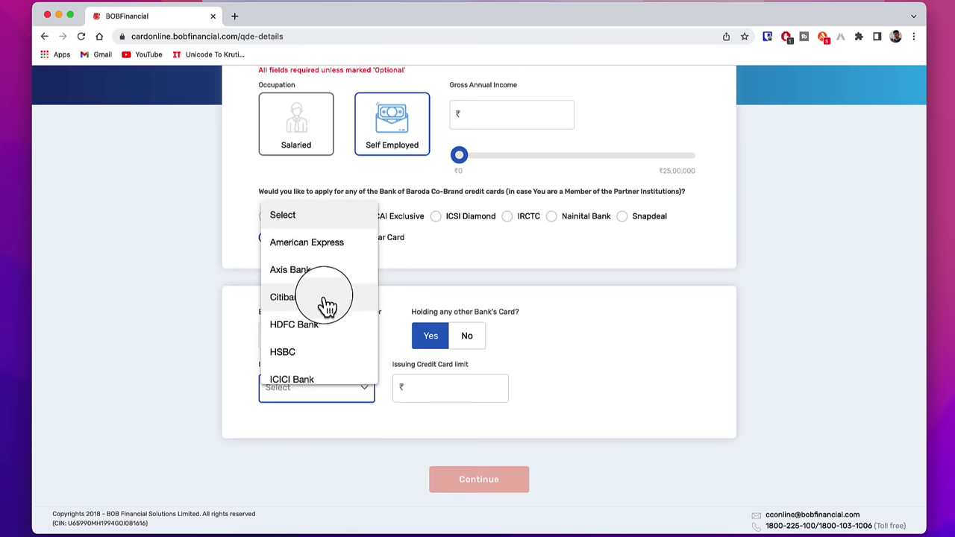
left_click(313, 278)
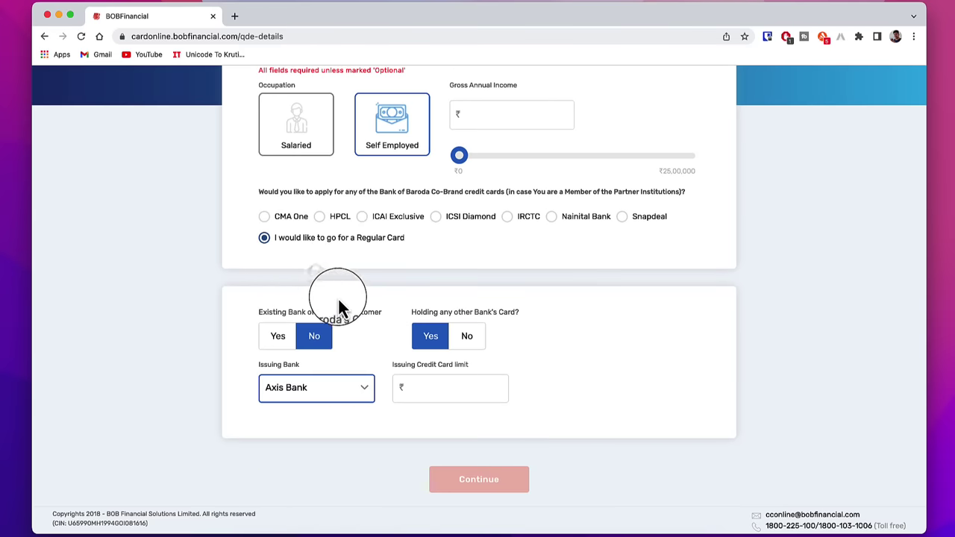
left_click(429, 391)
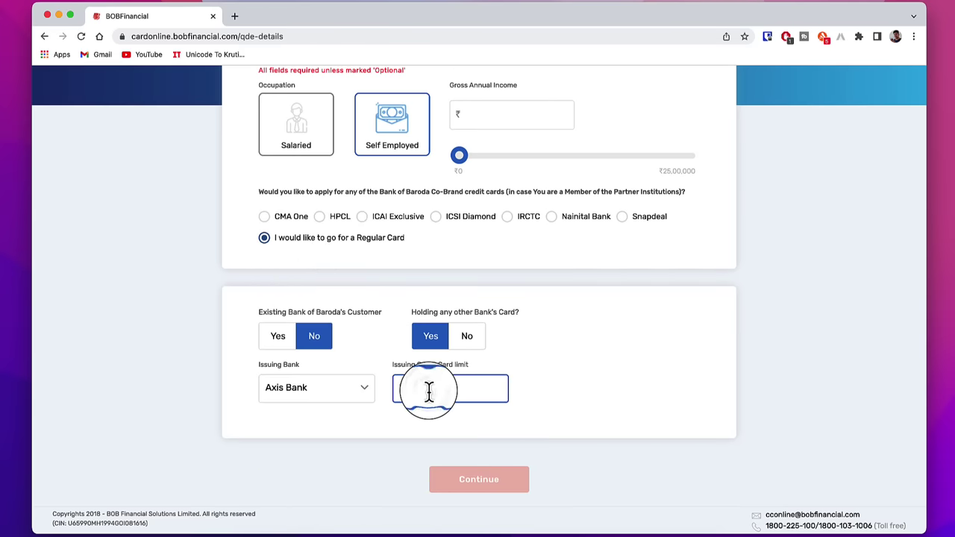
type("109000")
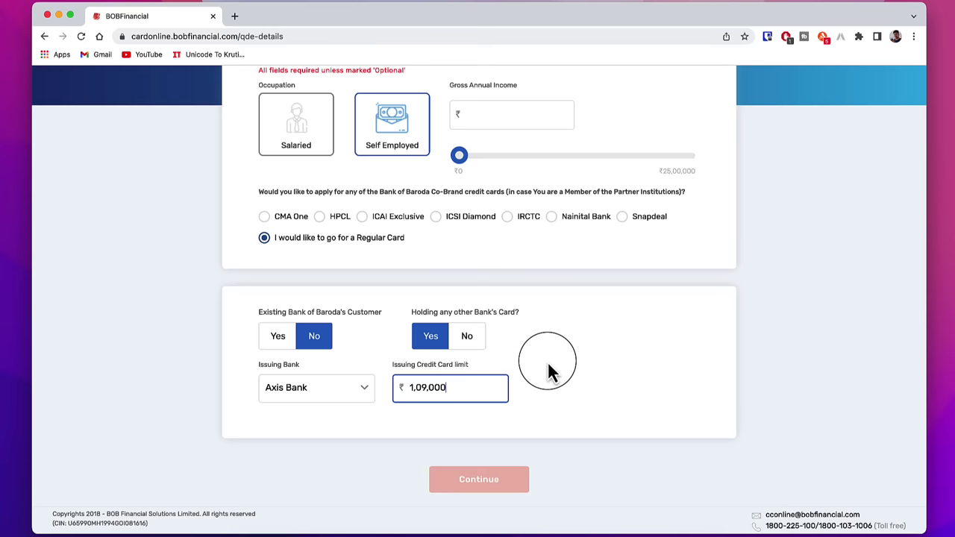
left_click(463, 337)
left_click(495, 471)
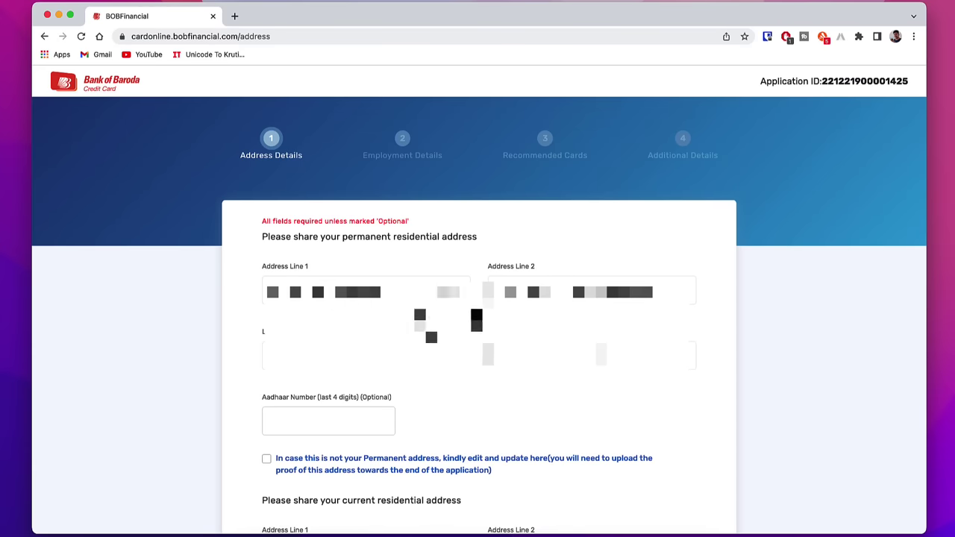
- Enter the Aadhaar last four digits, confirm the current address needs updating, and continue to Employment Details
left_click(339, 418)
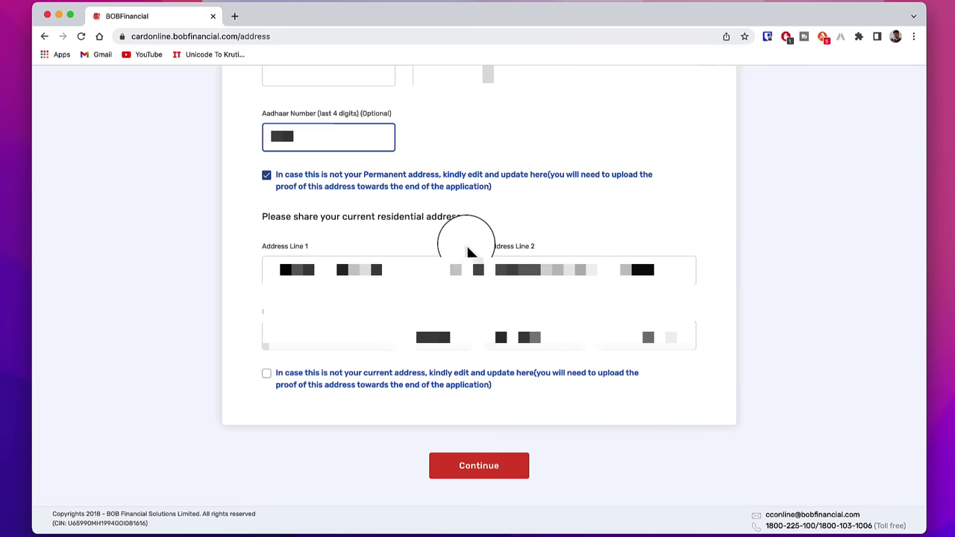
left_click(559, 384)
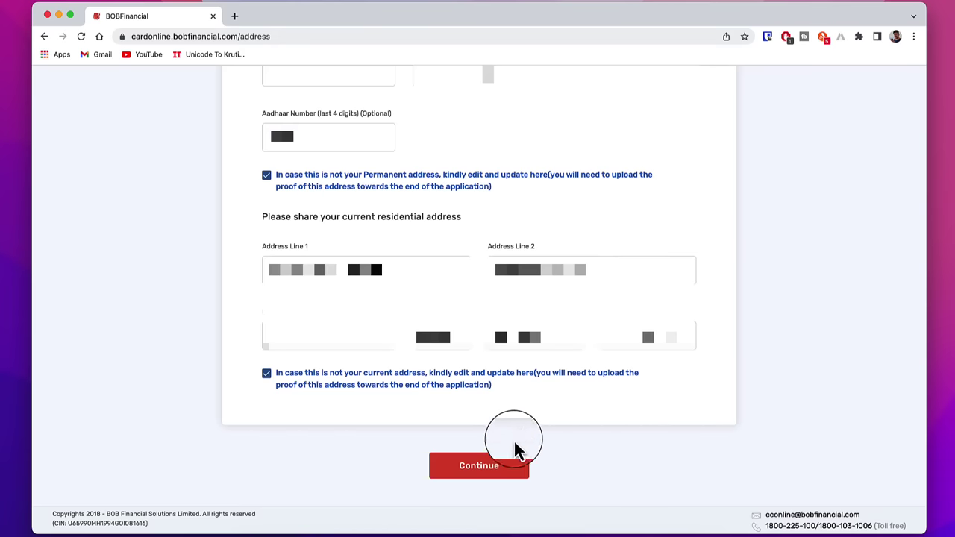
left_click(500, 467)
- Fill in the company name and choose Others as the profession
left_click(372, 281)
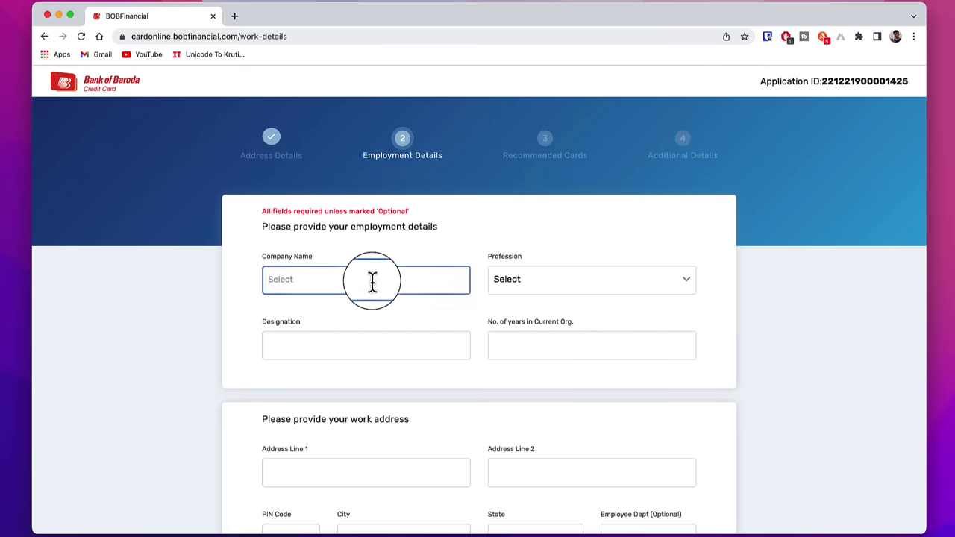
scroll(375, 282, "down", 2)
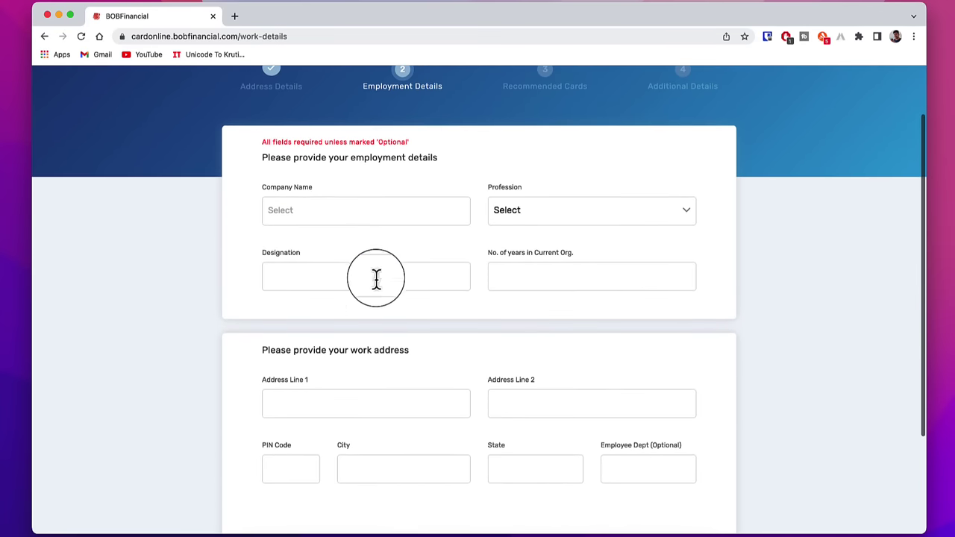
left_click(304, 212)
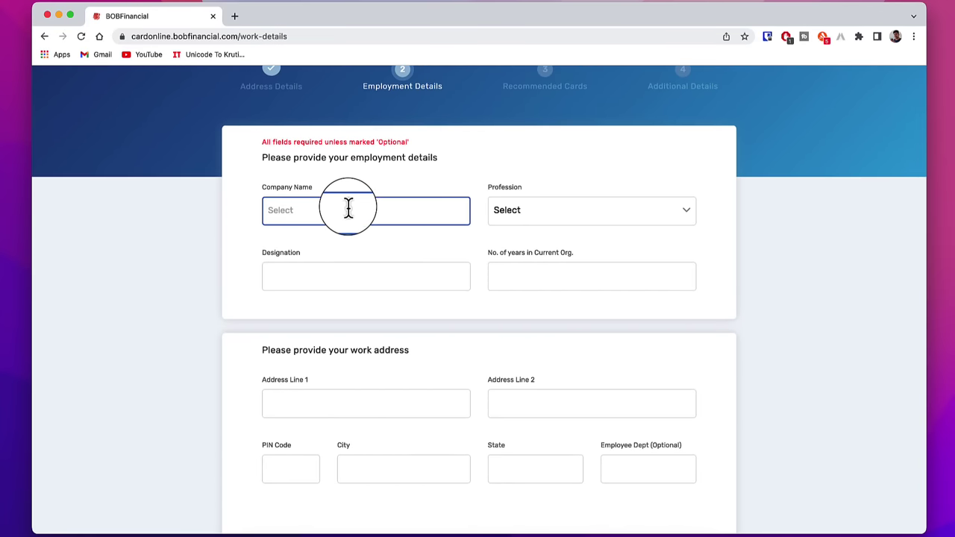
left_click(529, 210)
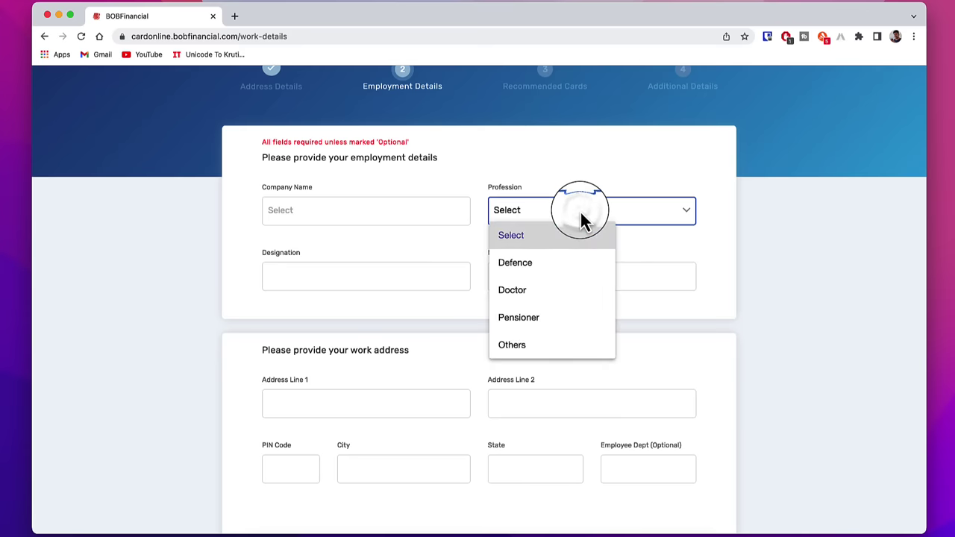
left_click(537, 345)
- Fill in both work address lines and submit the employment details
scroll(540, 336, "down", 3)
left_click(365, 283)
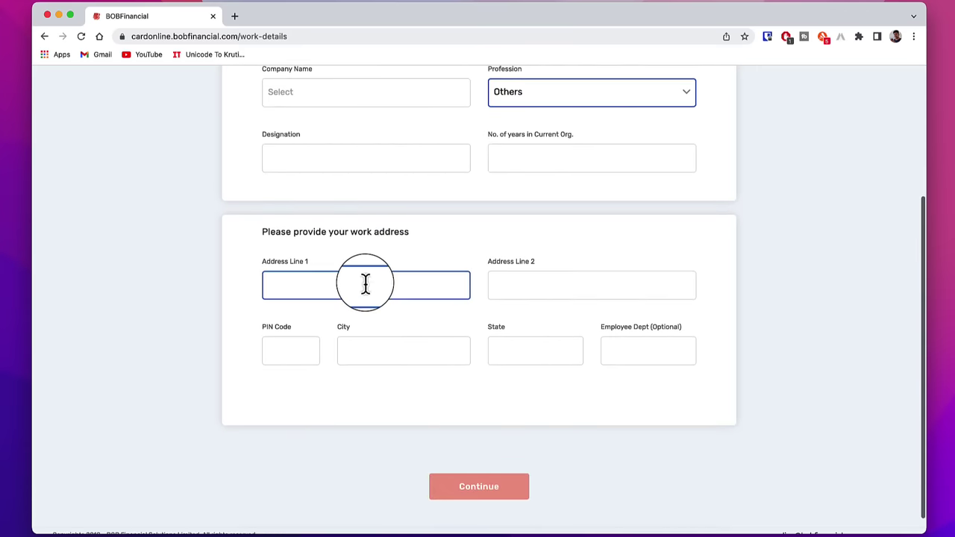
left_click(503, 312)
left_click(379, 280)
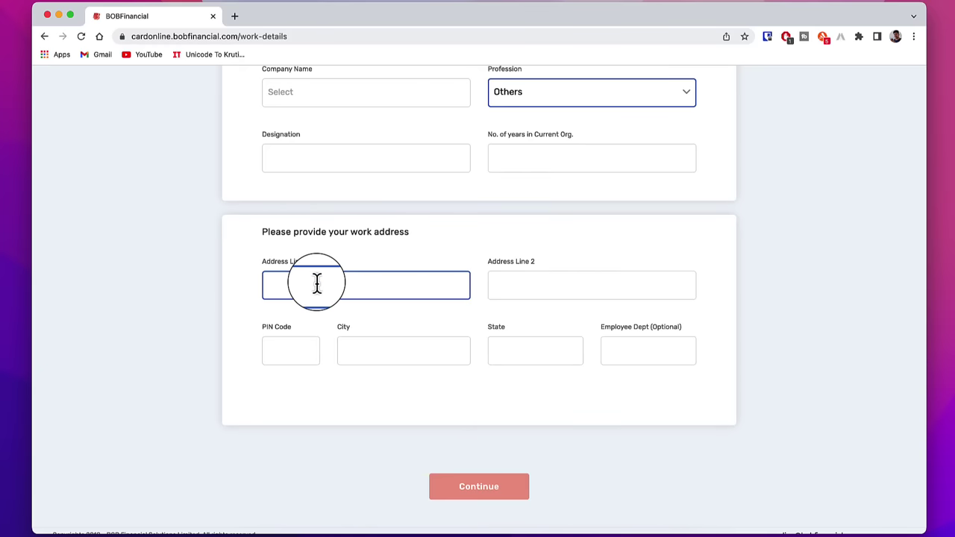
left_click(343, 337)
left_click(514, 277)
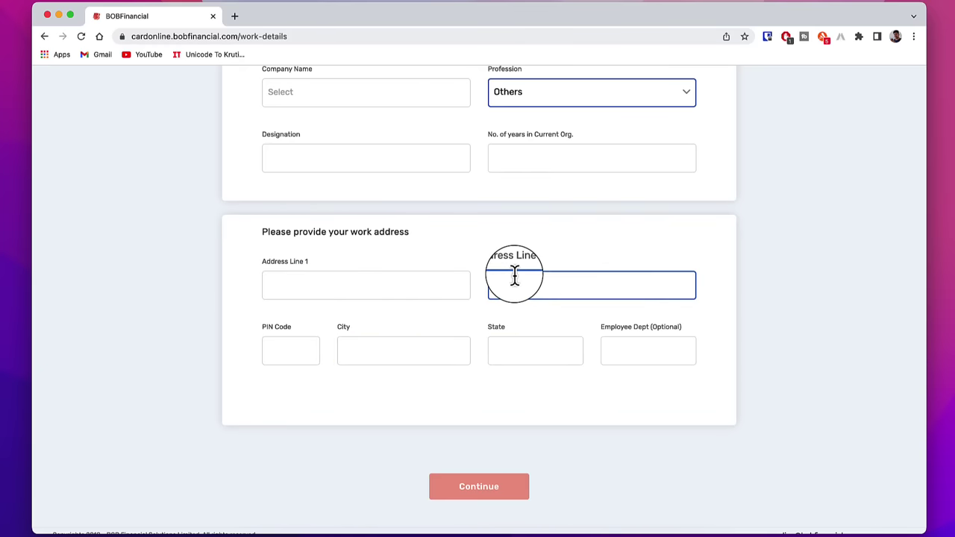
left_click(454, 314)
left_click(482, 487)
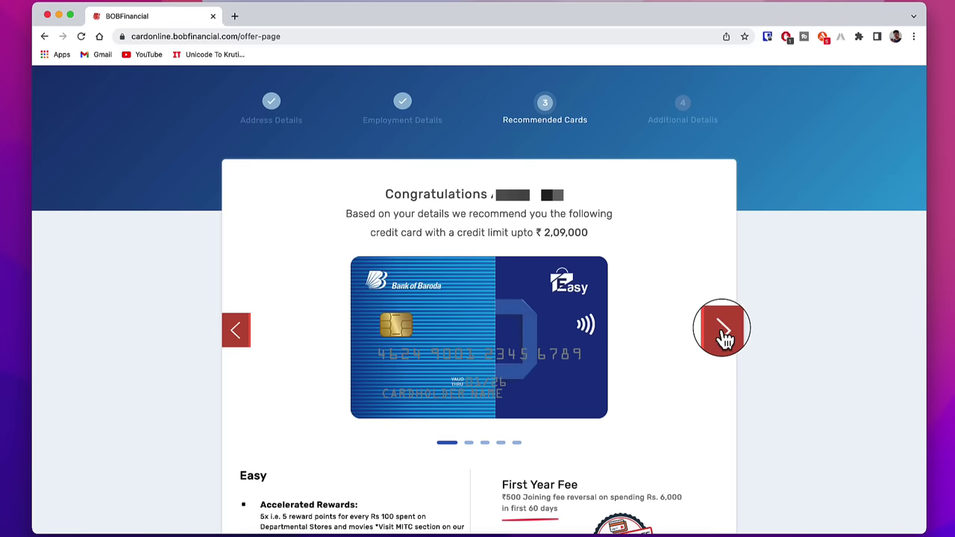
- Move the card carousel past Select and Premier to the Easy card and view its fees
left_click(724, 334)
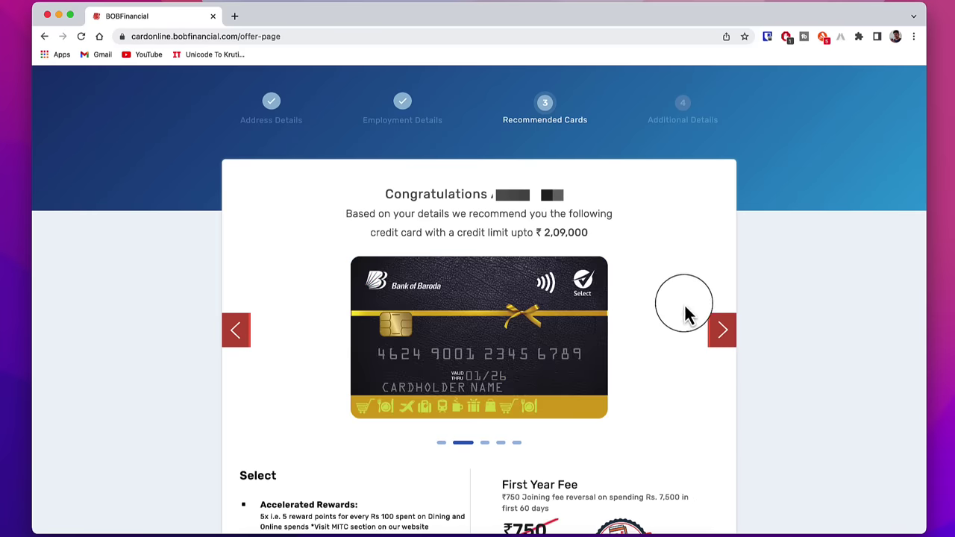
left_click(724, 332)
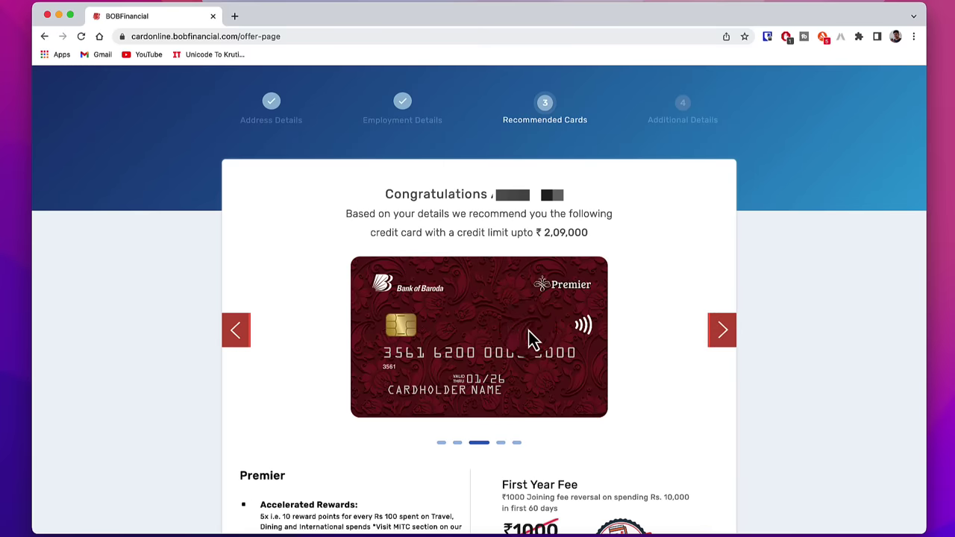
left_click(632, 456)
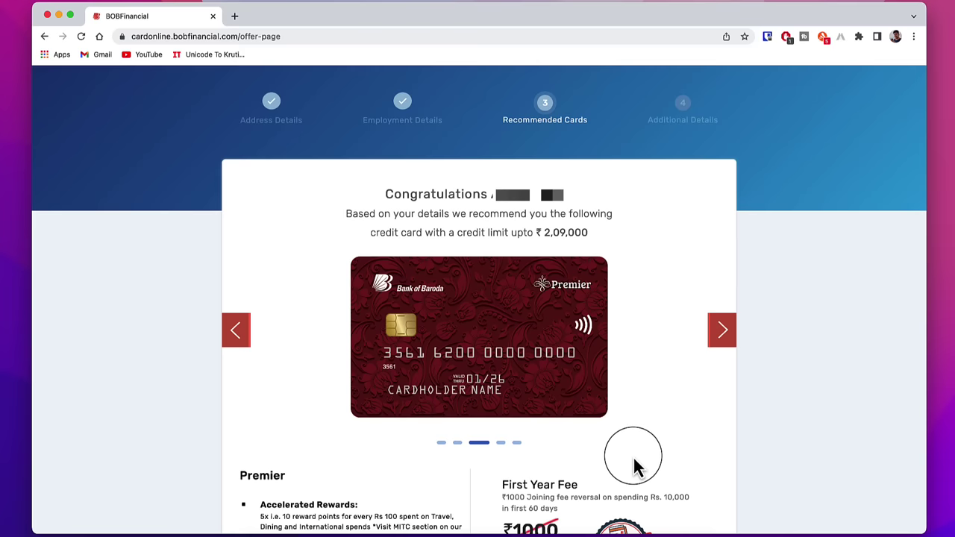
scroll(633, 466, "down", 3)
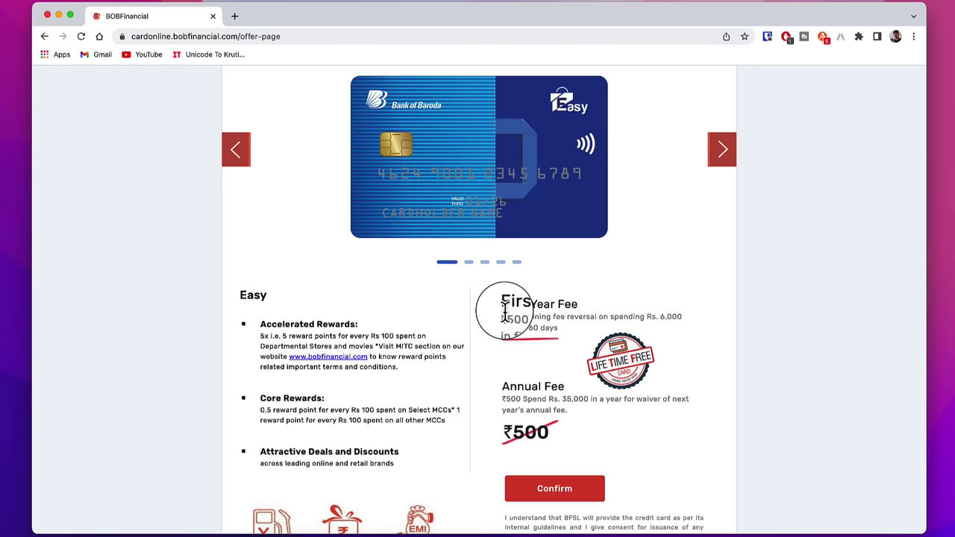
- Review the Easy card's ₹500 joining fee, Rs. 6,000 spend condition and Rs. 35,000 annual fee waiver
double_click(525, 316)
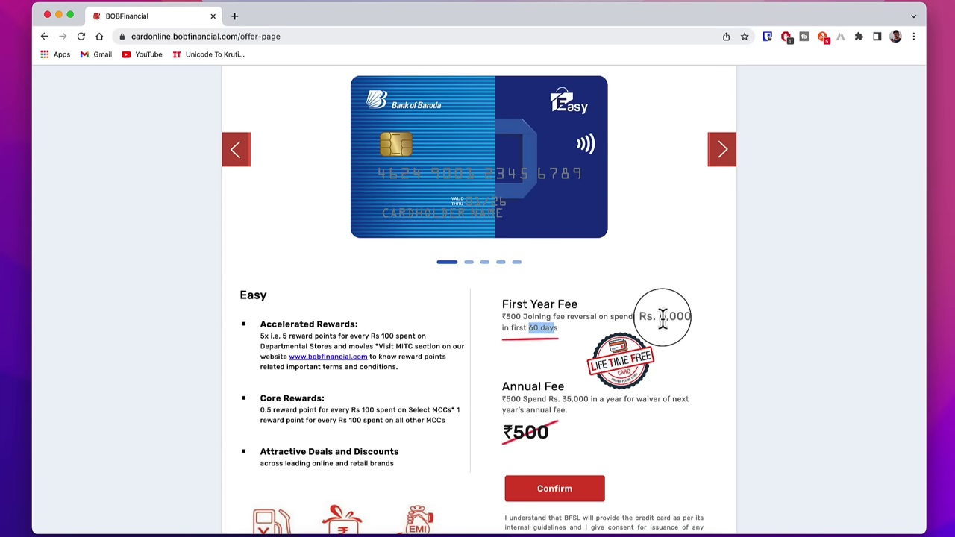
left_click_drag(658, 316, 685, 316)
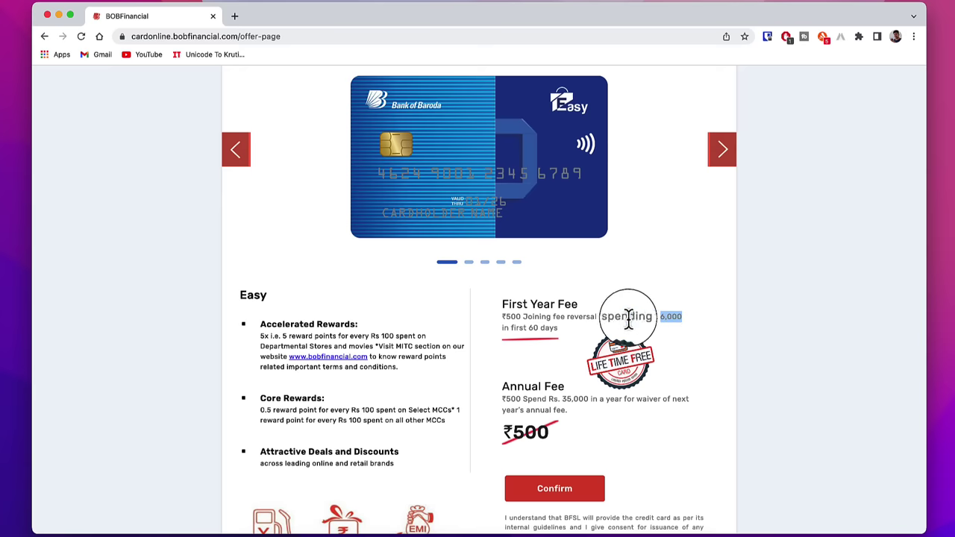
double_click(515, 316)
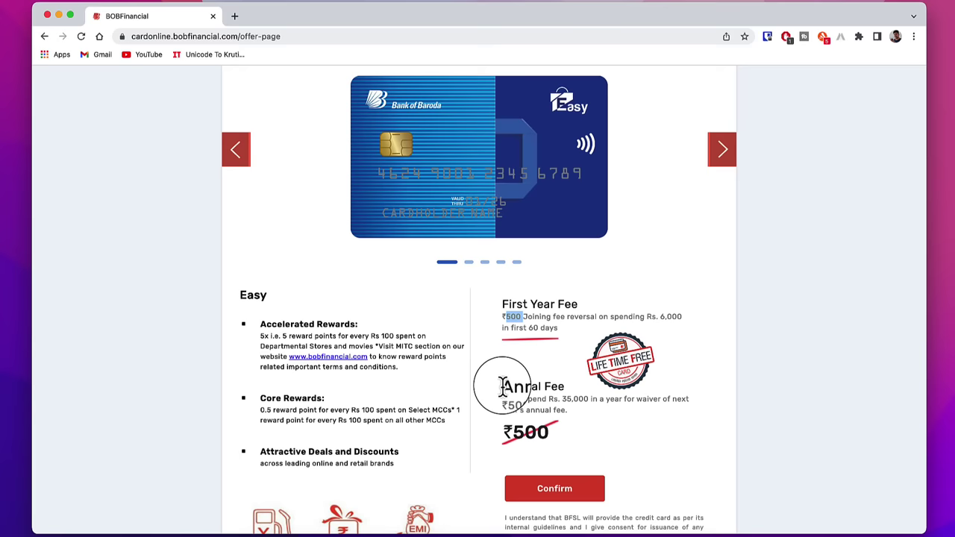
left_click_drag(501, 386, 564, 386)
left_click(561, 389)
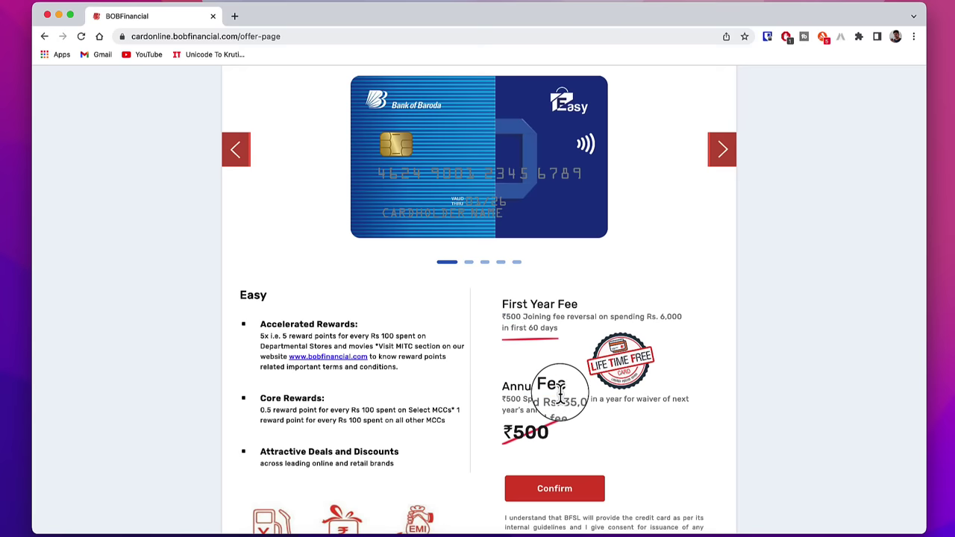
left_click_drag(560, 399, 588, 400)
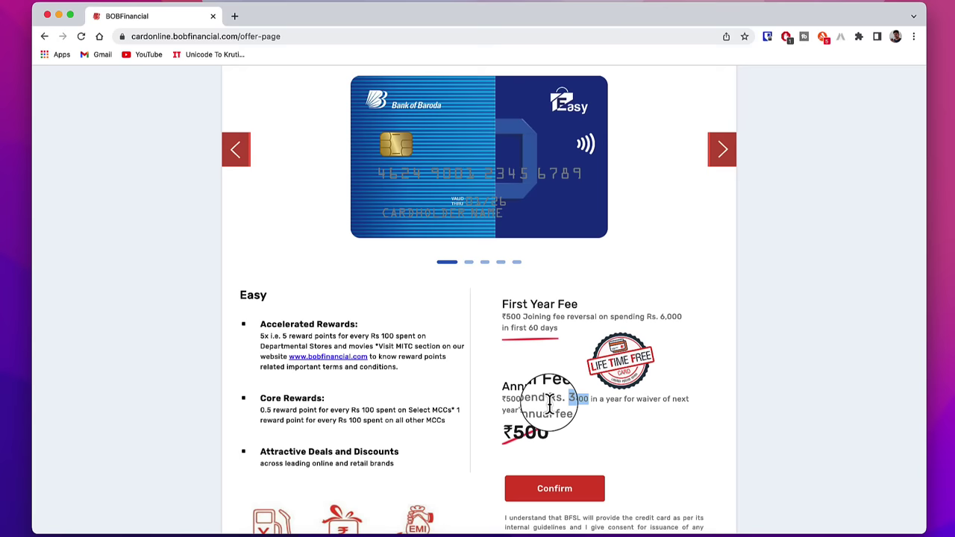
left_click_drag(503, 316, 539, 317)
left_click_drag(502, 385, 565, 388)
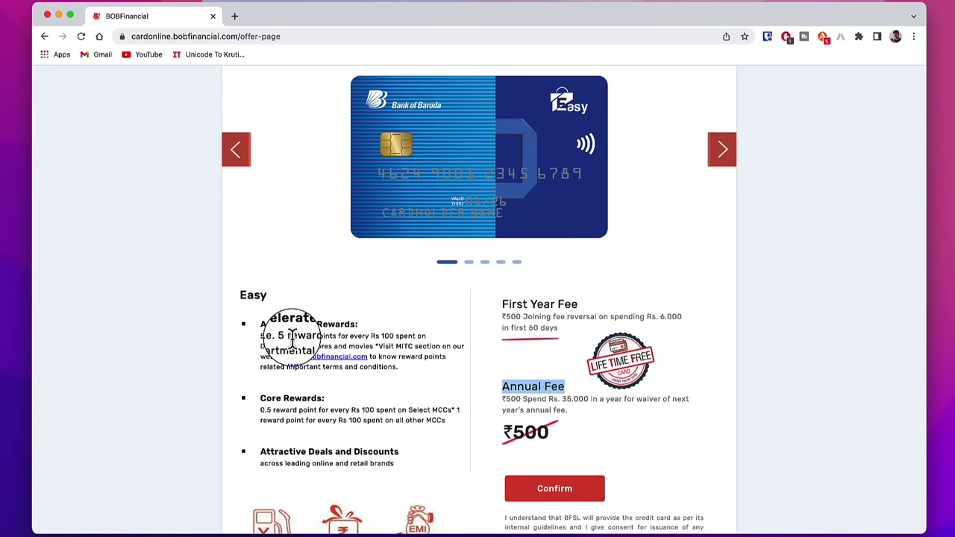
- Review the EMPOWER card's 5x accelerated rewards, first year fee and annual fee
left_click_drag(276, 335, 384, 335)
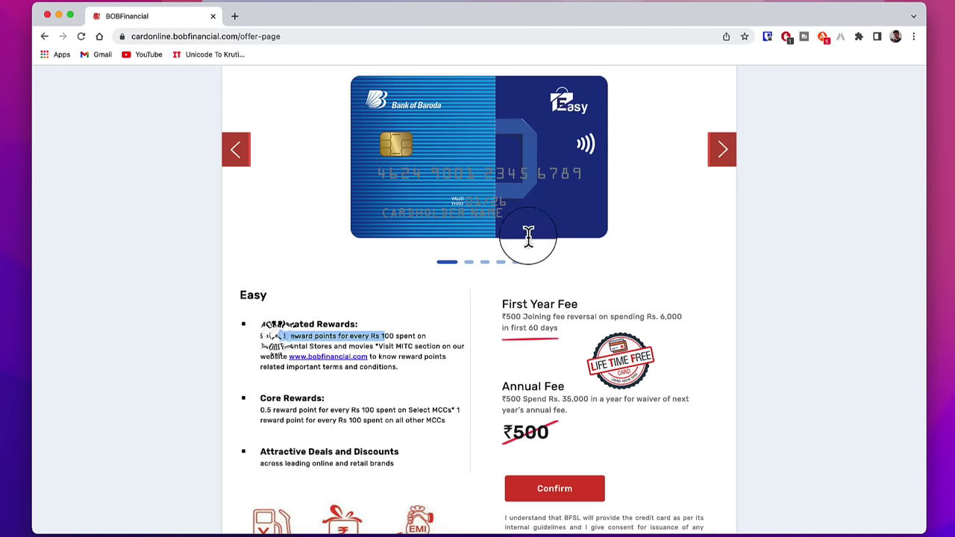
left_click_drag(545, 235, 567, 220)
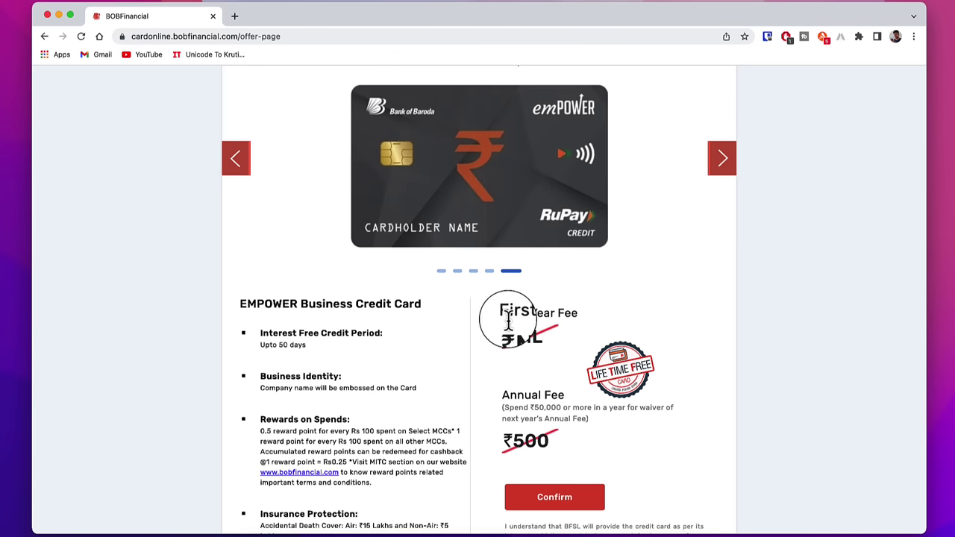
left_click_drag(501, 313, 578, 314)
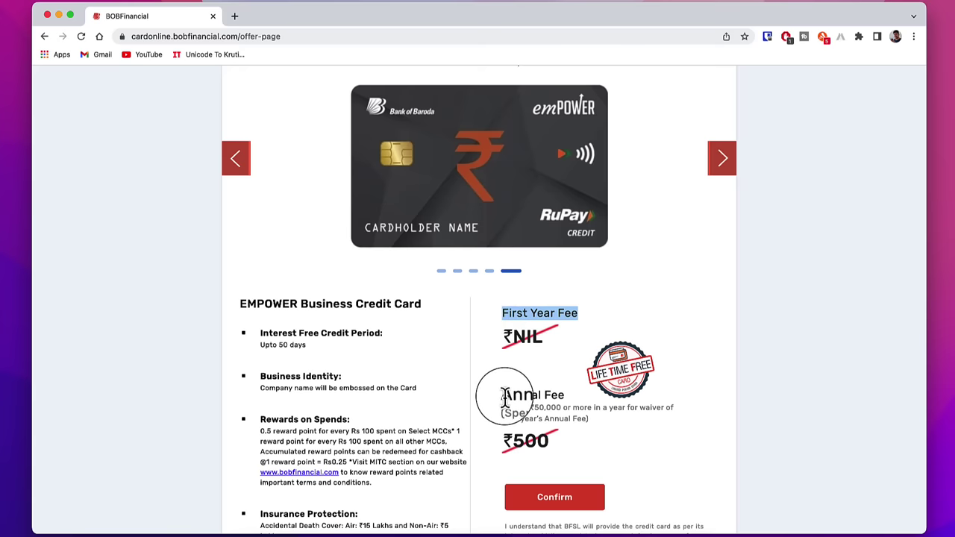
left_click_drag(503, 396, 561, 408)
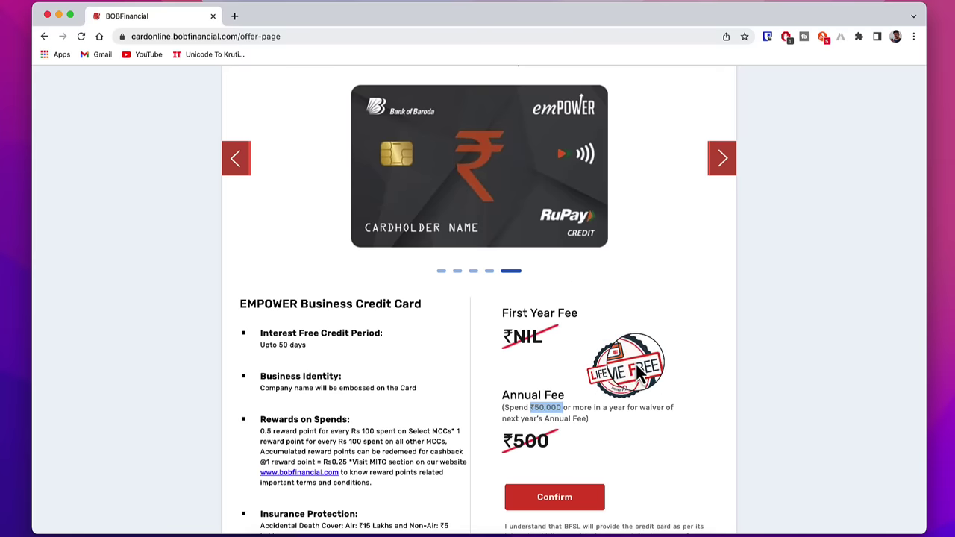
- Return the carousel to the Easy card and confirm it as the chosen card
left_click(677, 262)
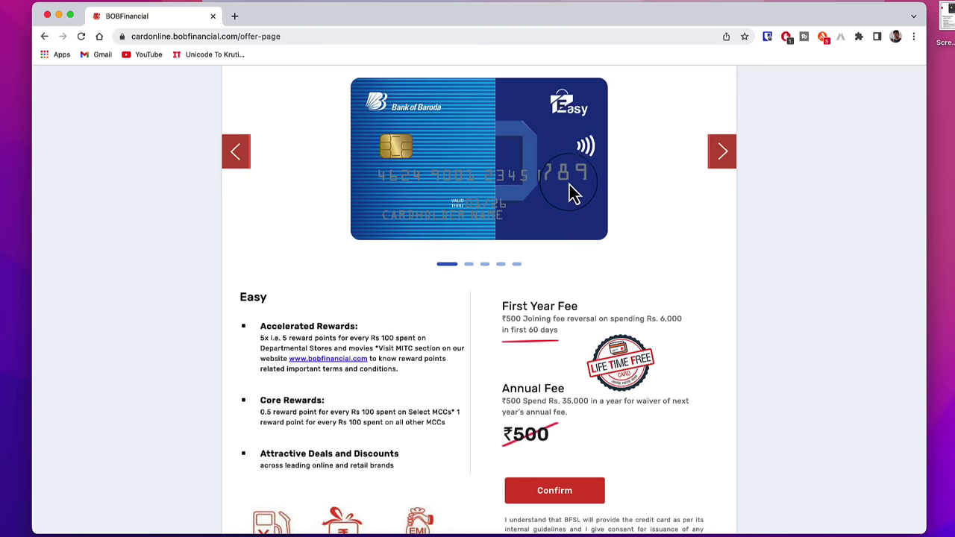
left_click(463, 201)
left_click(523, 168)
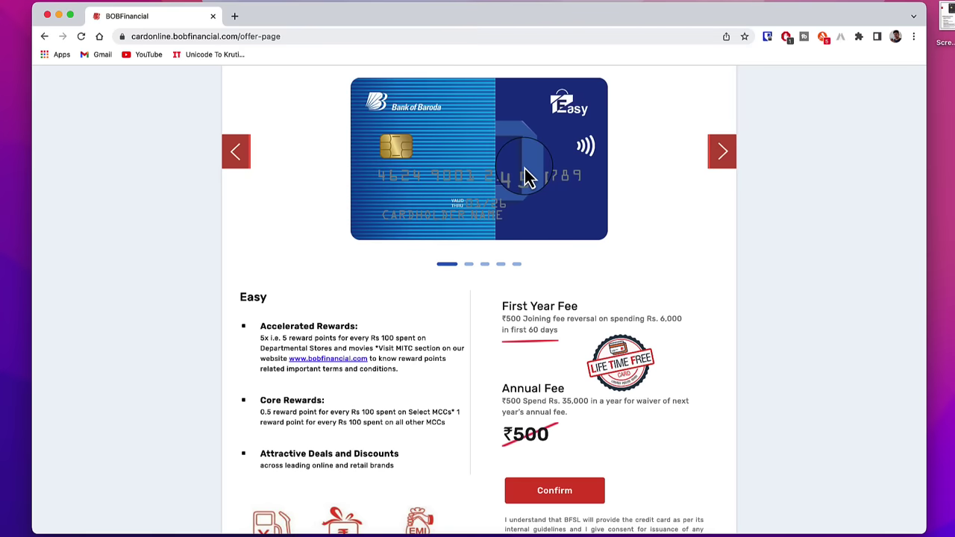
left_click(583, 488)
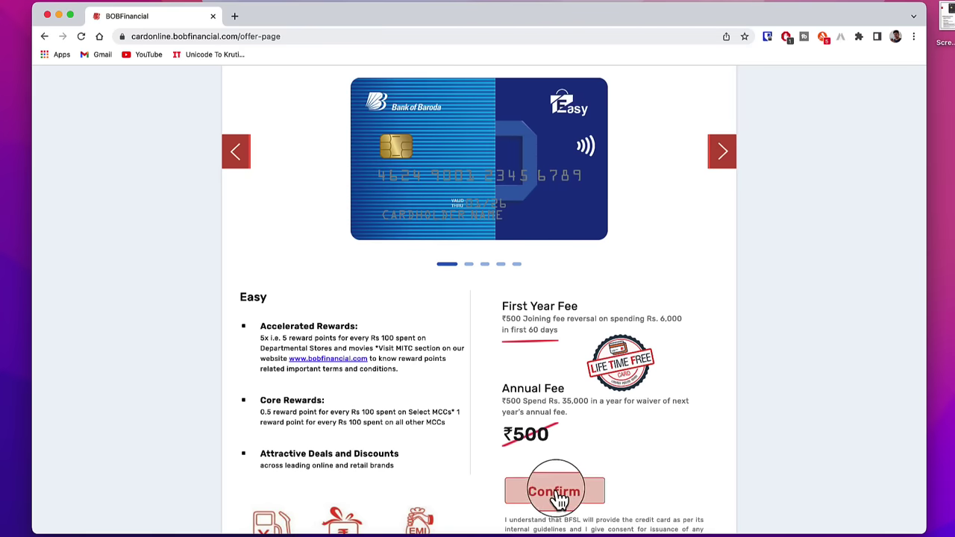
left_click(401, 188)
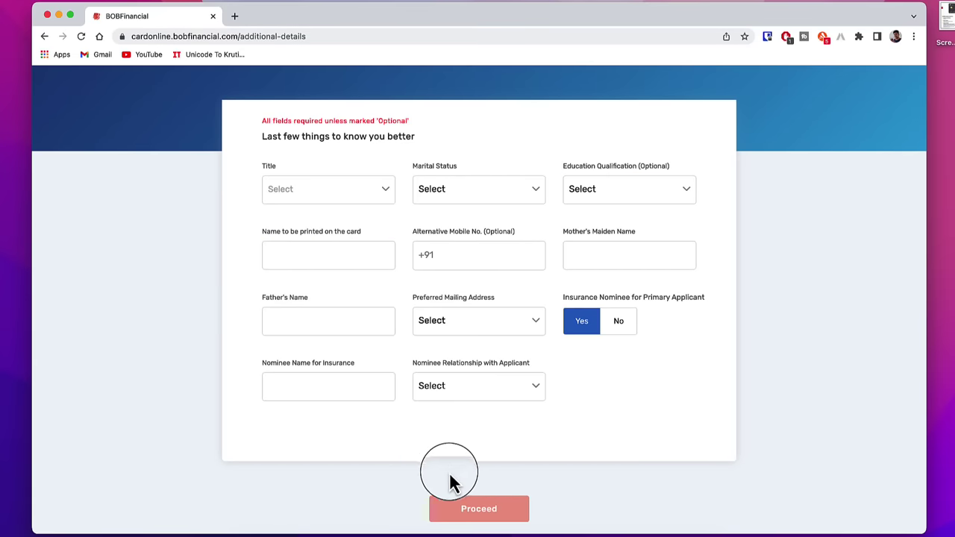
- Go to the add-on card step and look over the first add-on card's details form
left_click(492, 513)
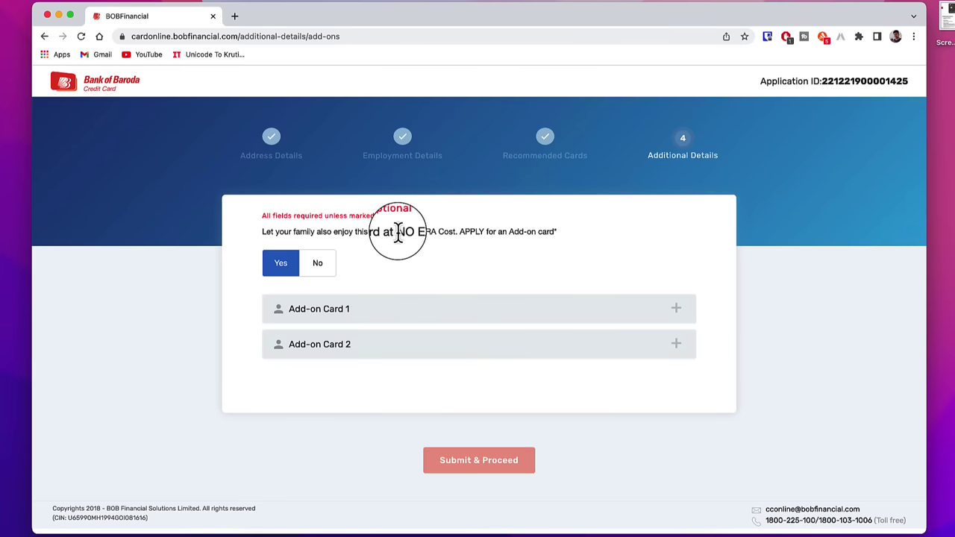
left_click_drag(397, 232, 456, 235)
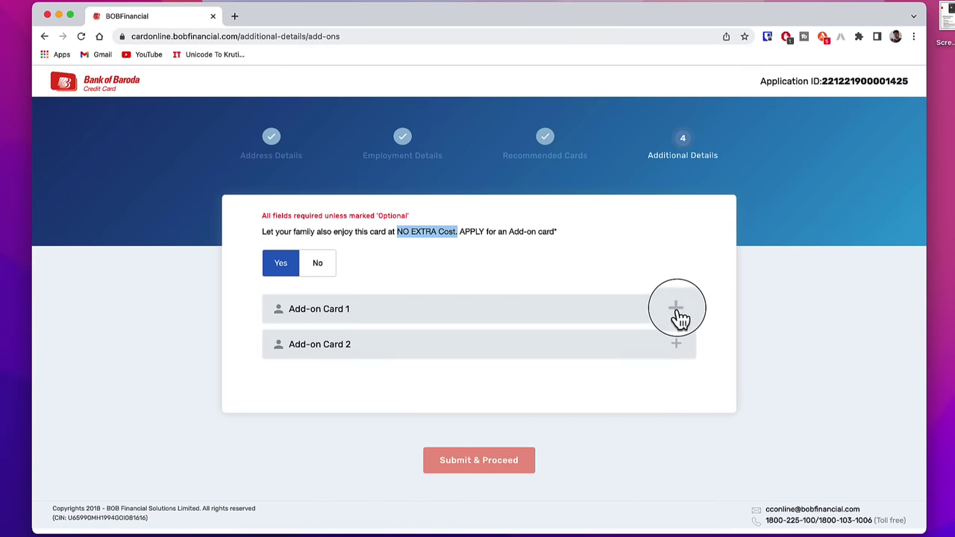
left_click(677, 318)
scroll(533, 422, "down", 3)
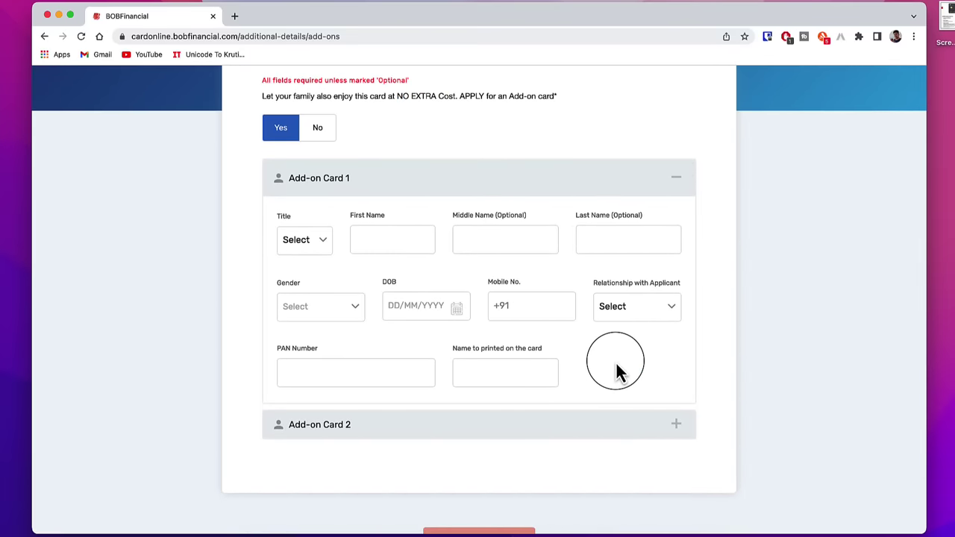
left_click(397, 244)
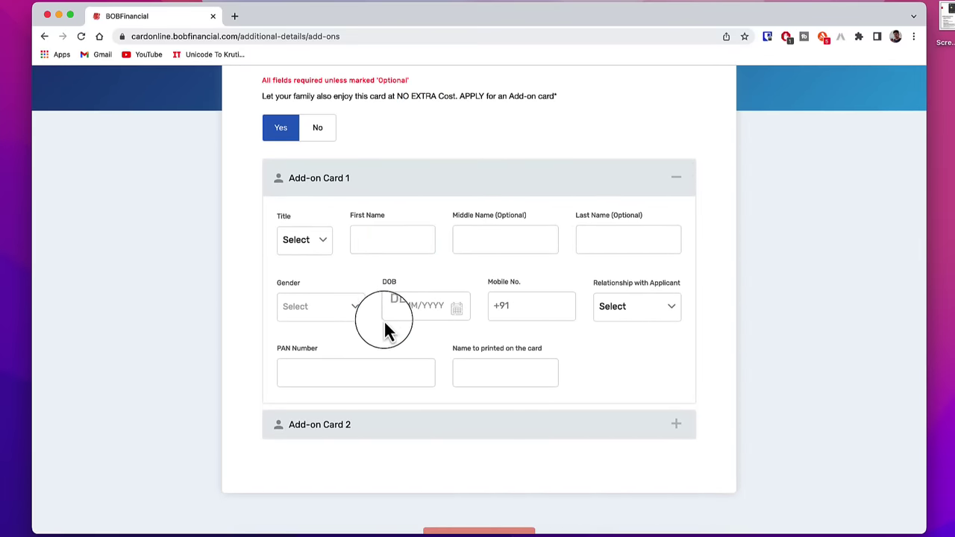
left_click(407, 312)
left_click(517, 312)
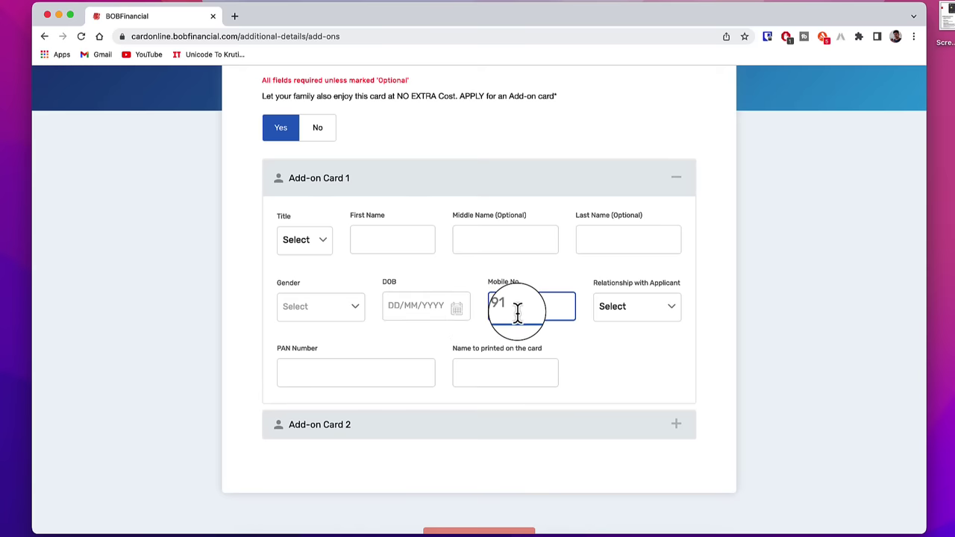
left_click(322, 377)
left_click(516, 370)
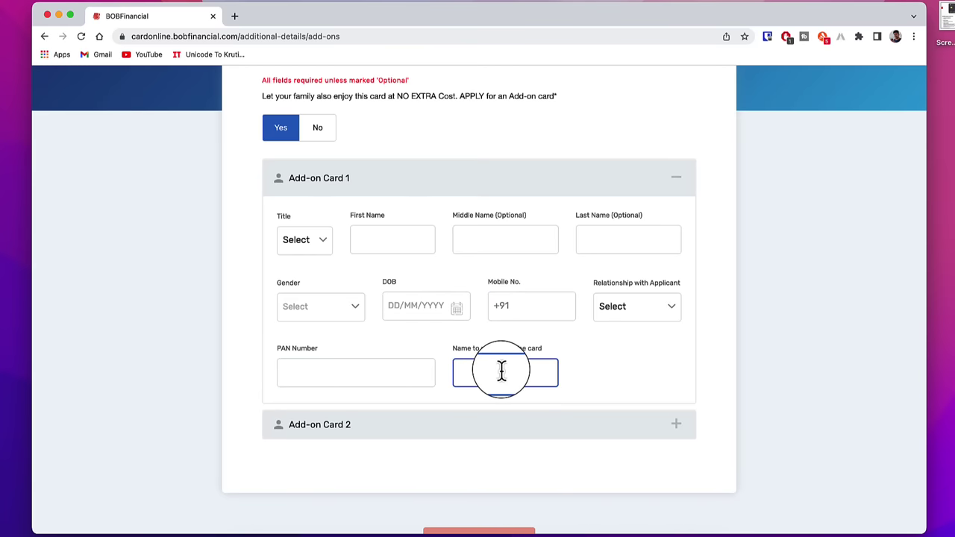
scroll(500, 370, "down", 2)
left_click(501, 372)
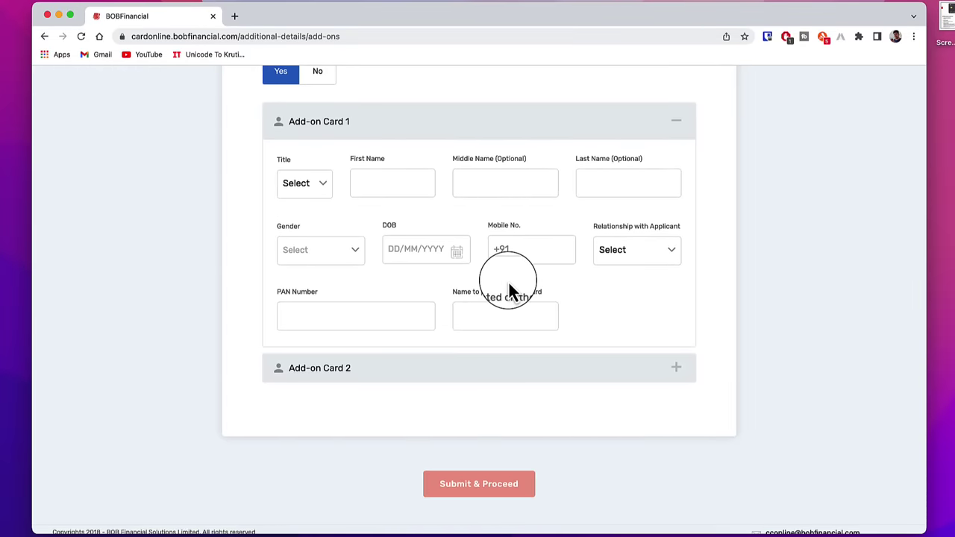
scroll(507, 276, "up", 1)
- Decline the add-on card and bank representative assistance, submitting each step
left_click(328, 128)
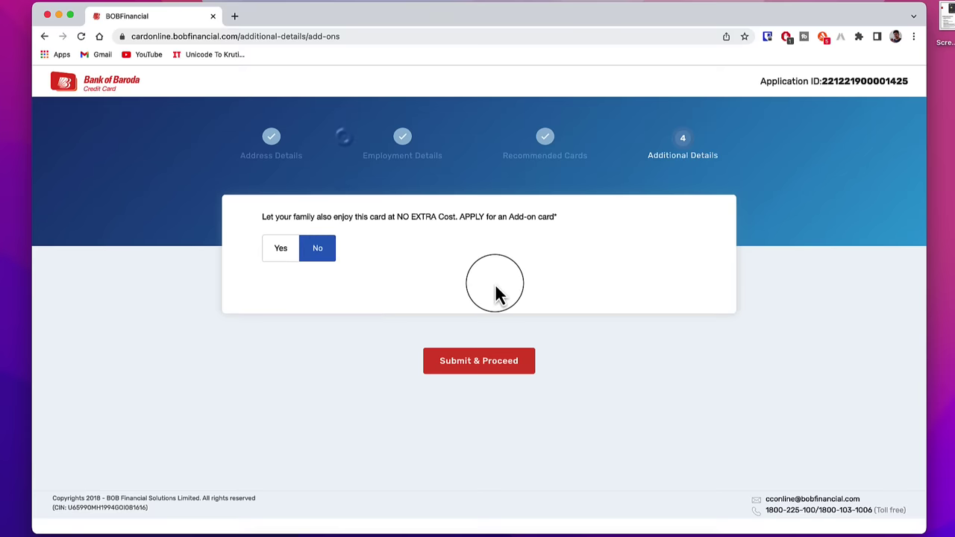
left_click(462, 364)
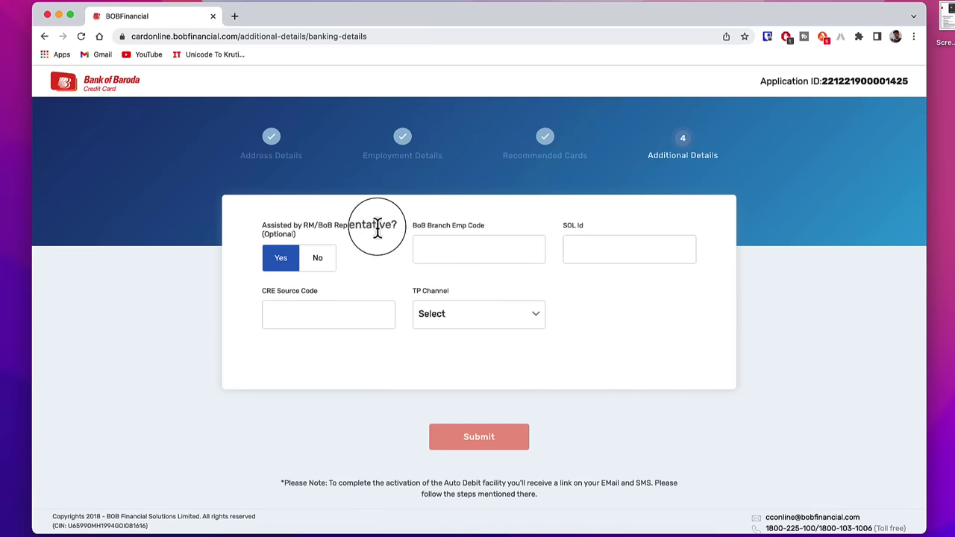
left_click(319, 270)
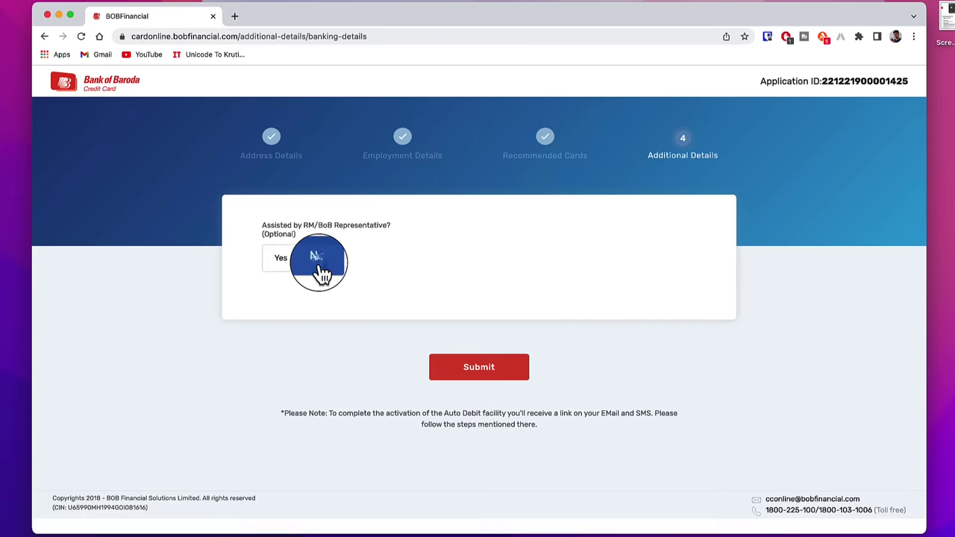
left_click(451, 372)
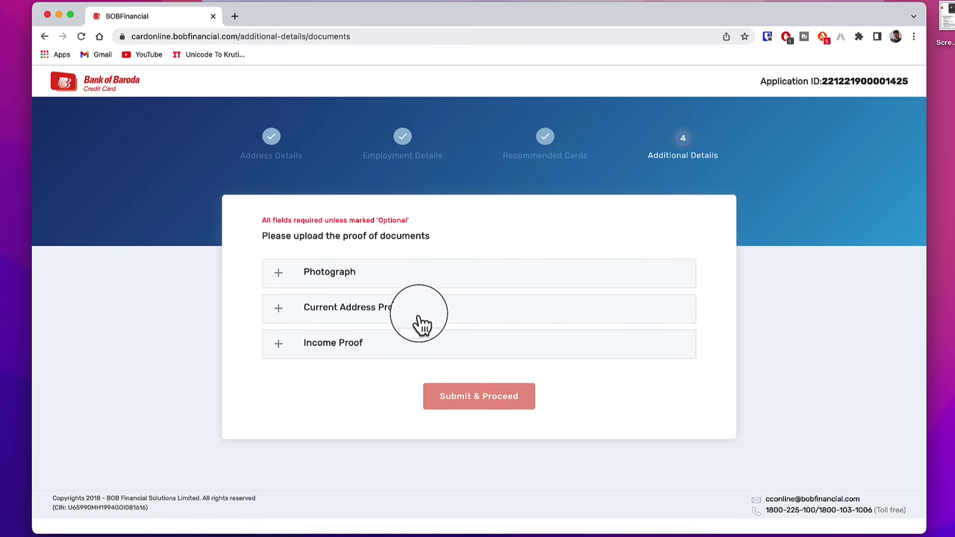
- Upload and submit the applicant's photograph
left_click(359, 343)
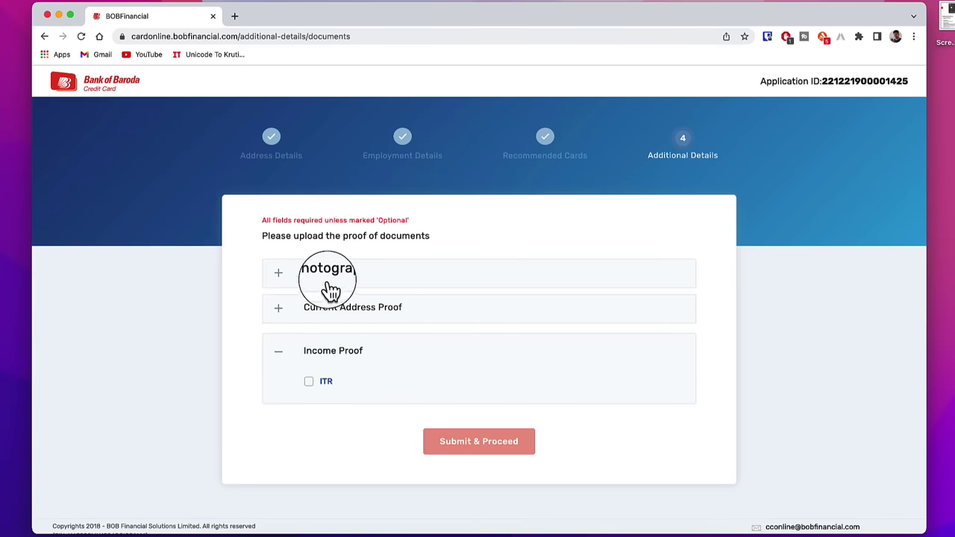
left_click(421, 287)
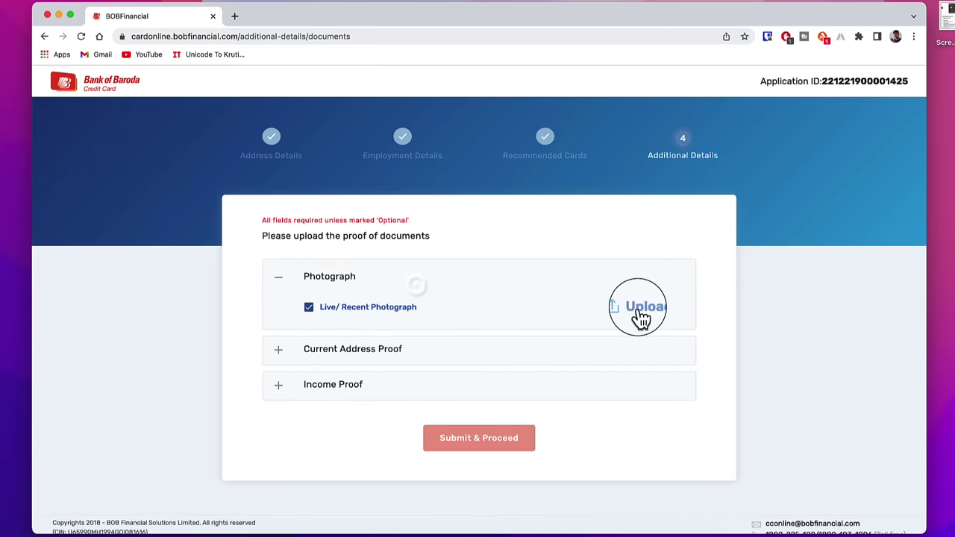
left_click(640, 310)
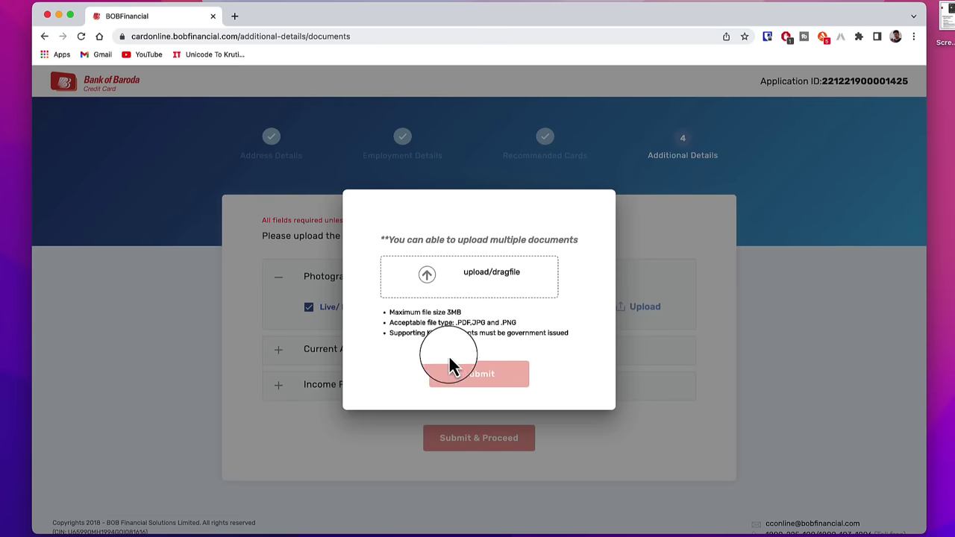
left_click(481, 377)
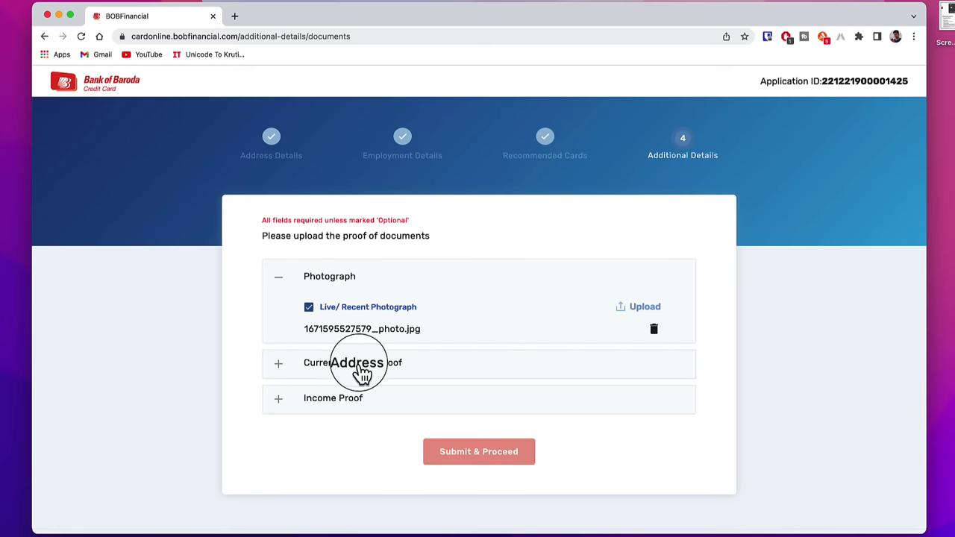
- Upload Aadhaar as address proof and ITR as income proof, then submit the documents
left_click(415, 376)
scroll(471, 390, "down", 5)
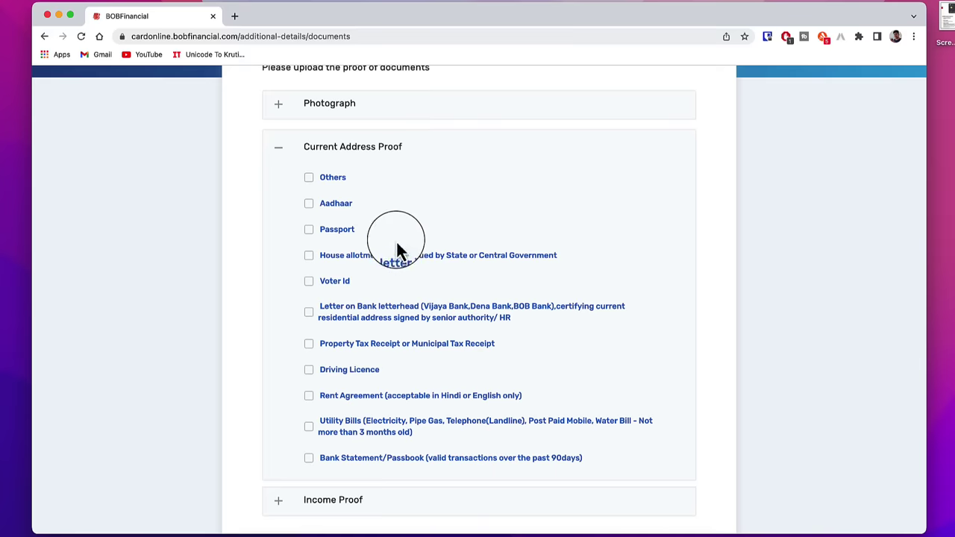
left_click(309, 204)
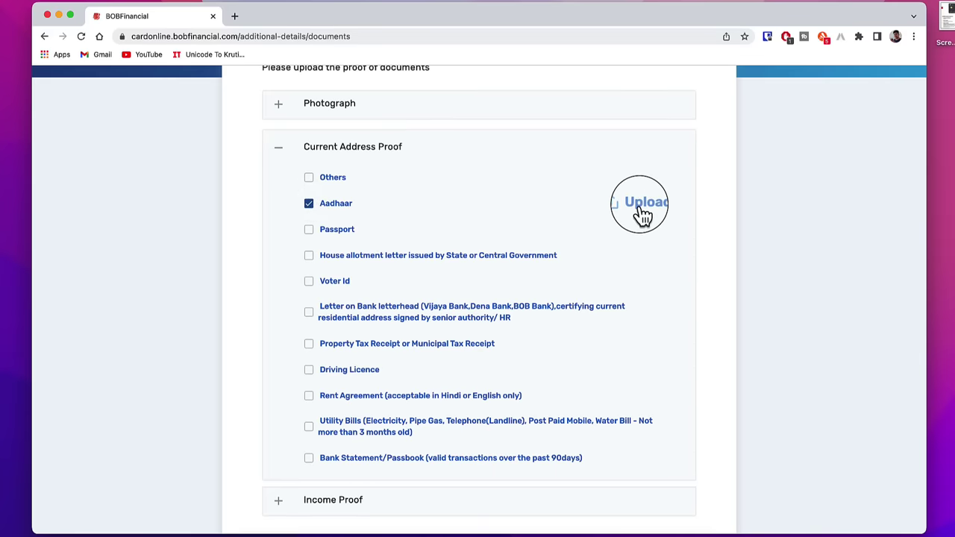
left_click(637, 205)
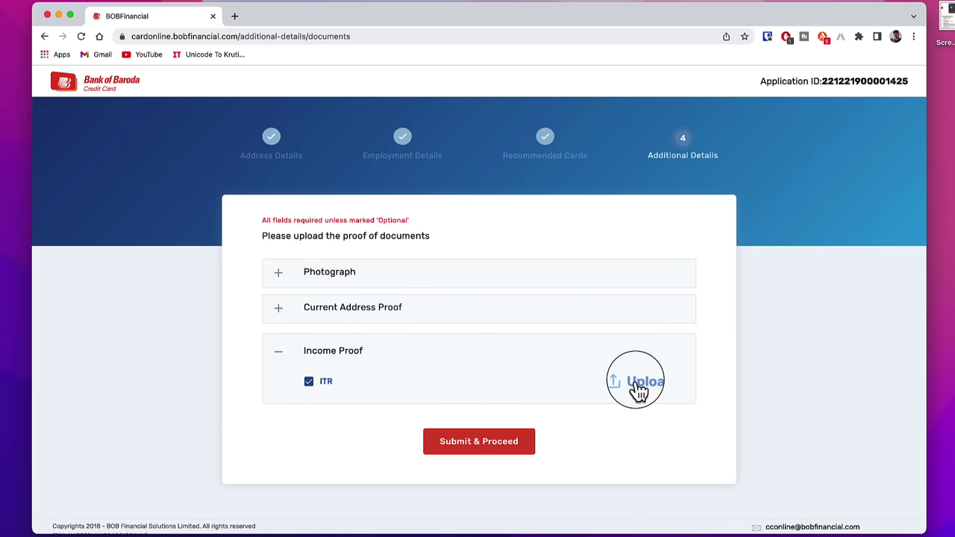
left_click(638, 388)
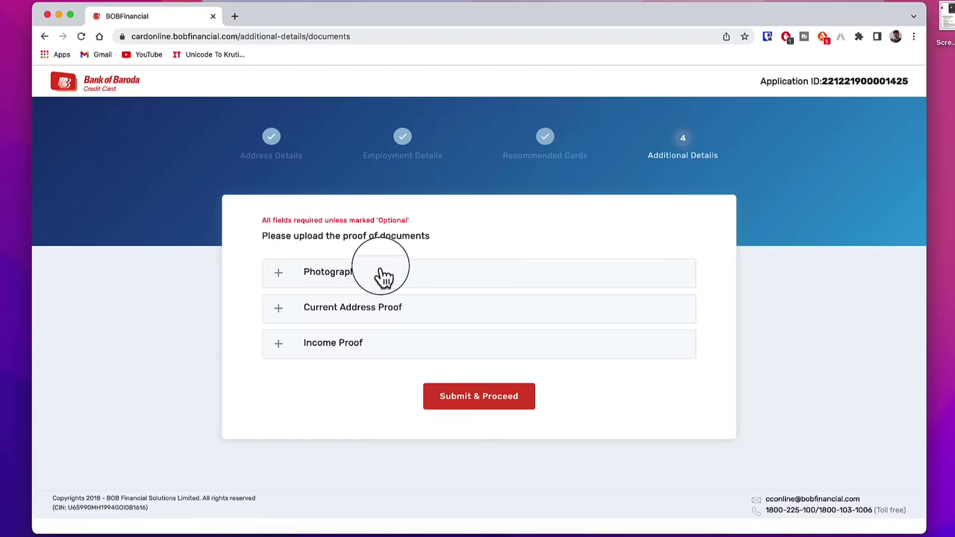
left_click(456, 396)
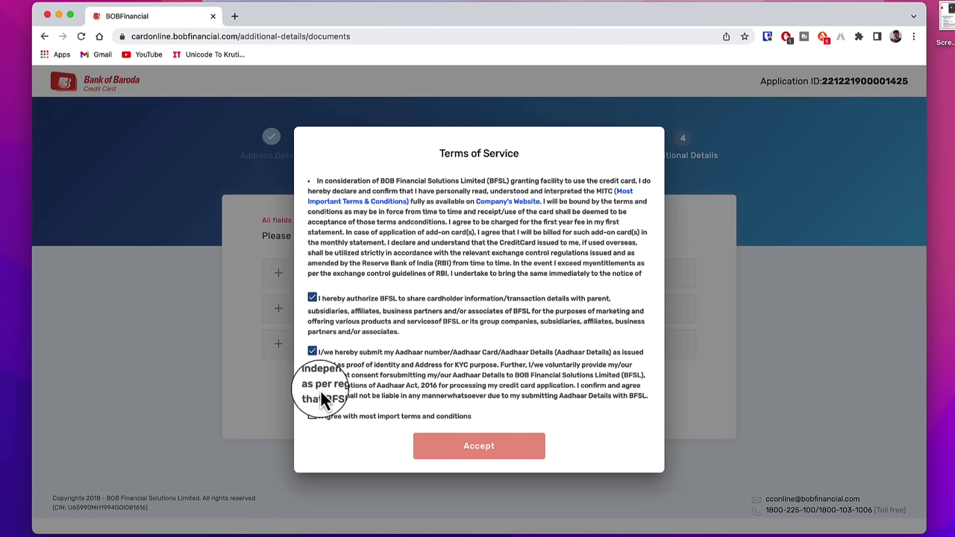
- Read through the MITC terms PDF, then close it to return to the agreement
left_click(314, 417)
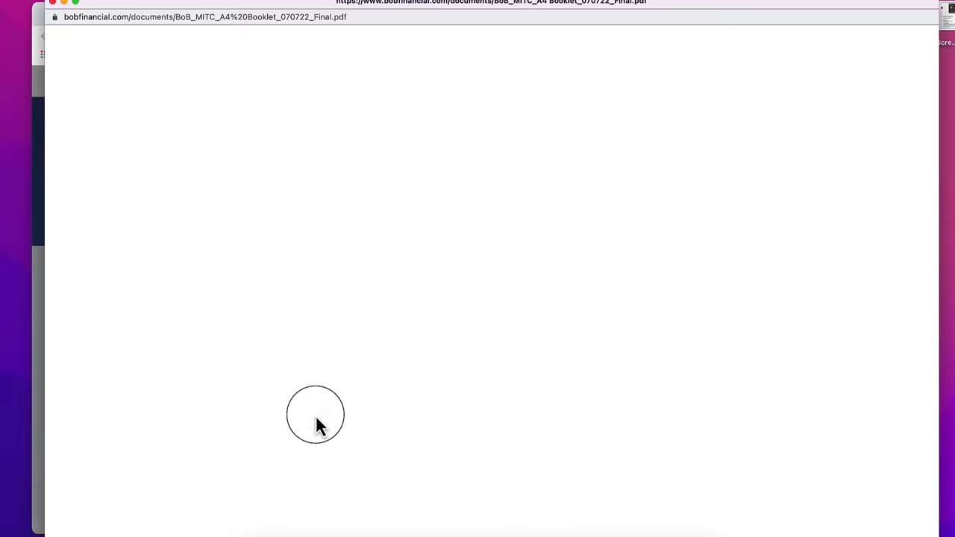
scroll(574, 384, "down", 20)
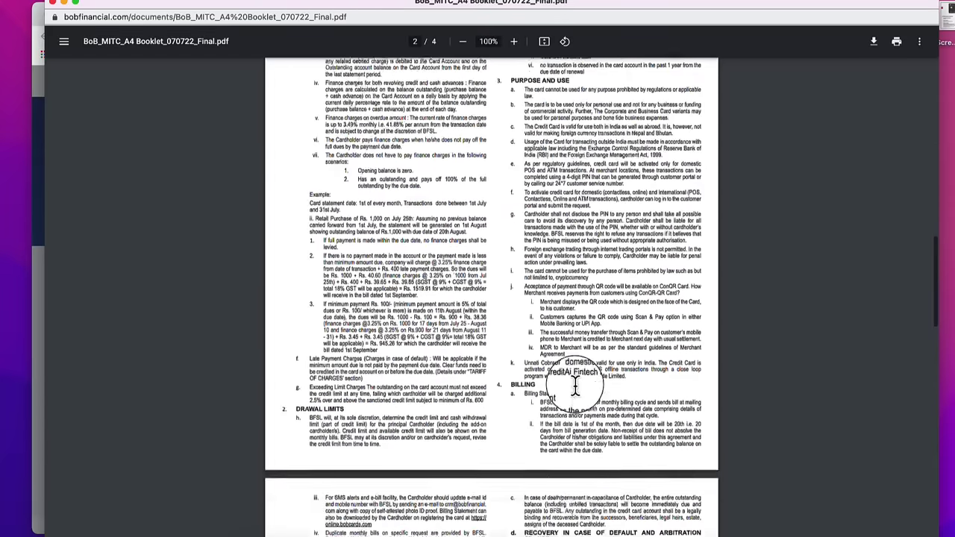
key("super+w")
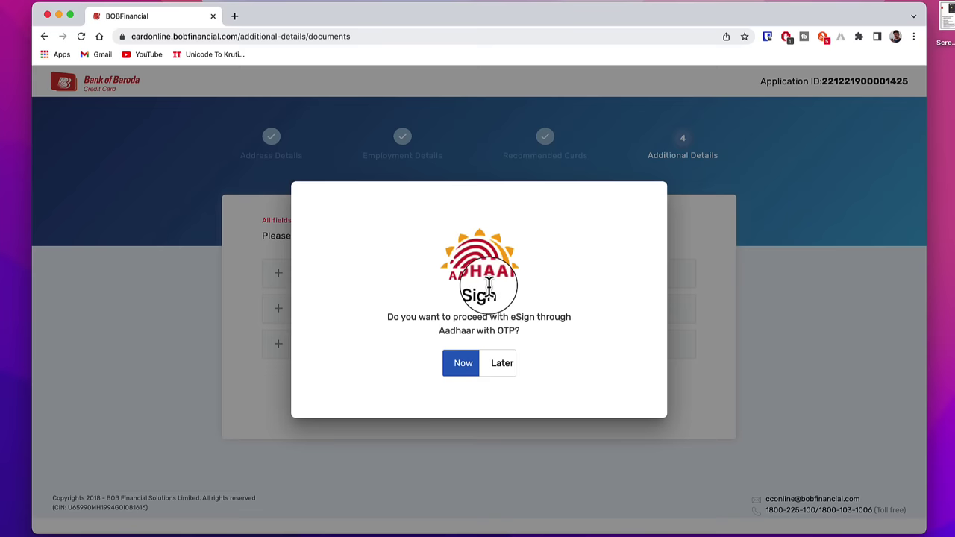
- Start the Aadhaar eSign now and proceed past the Leegality document preview
left_click(463, 369)
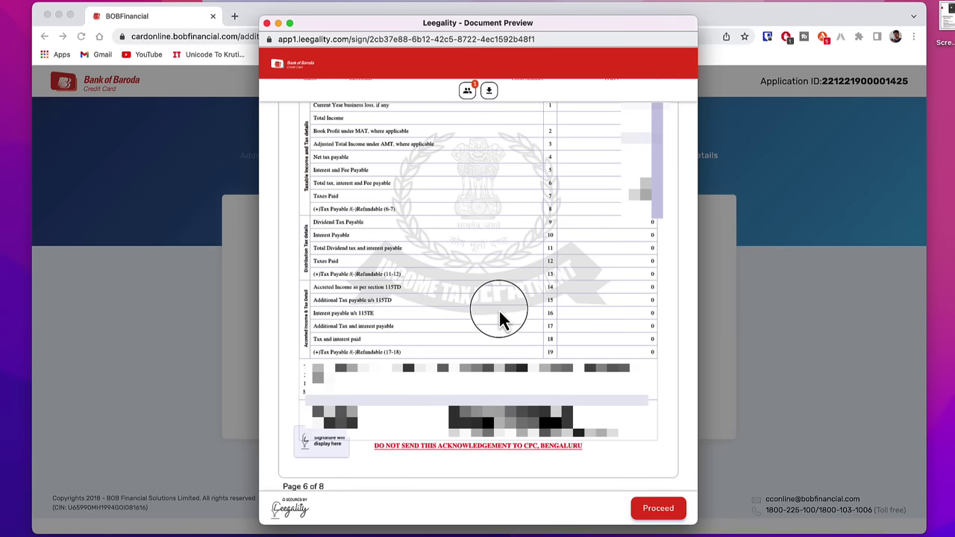
left_click(491, 97)
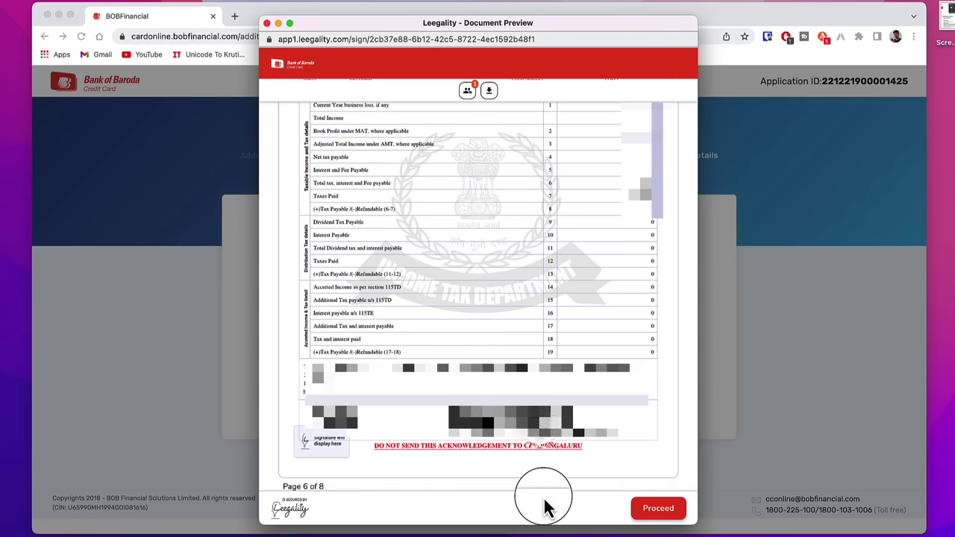
left_click(661, 513)
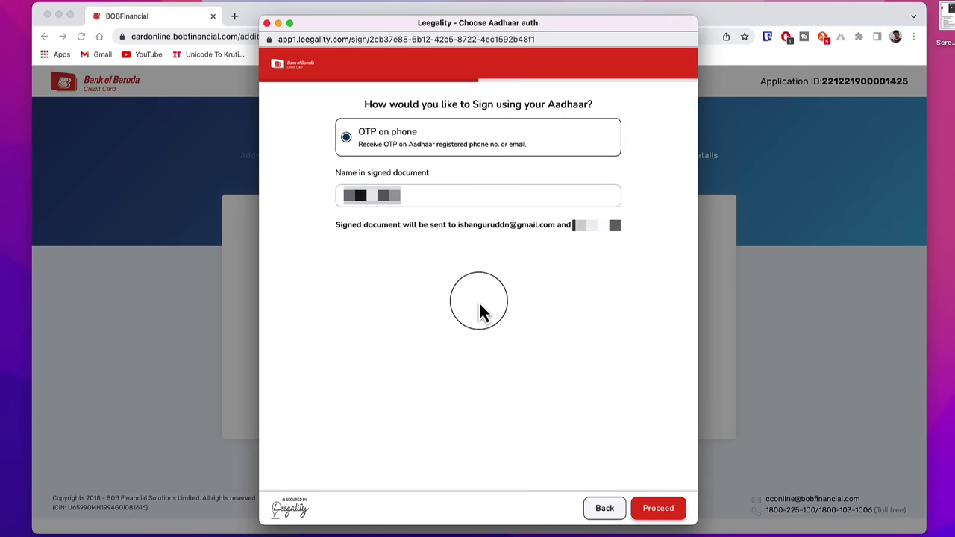
left_click(668, 518)
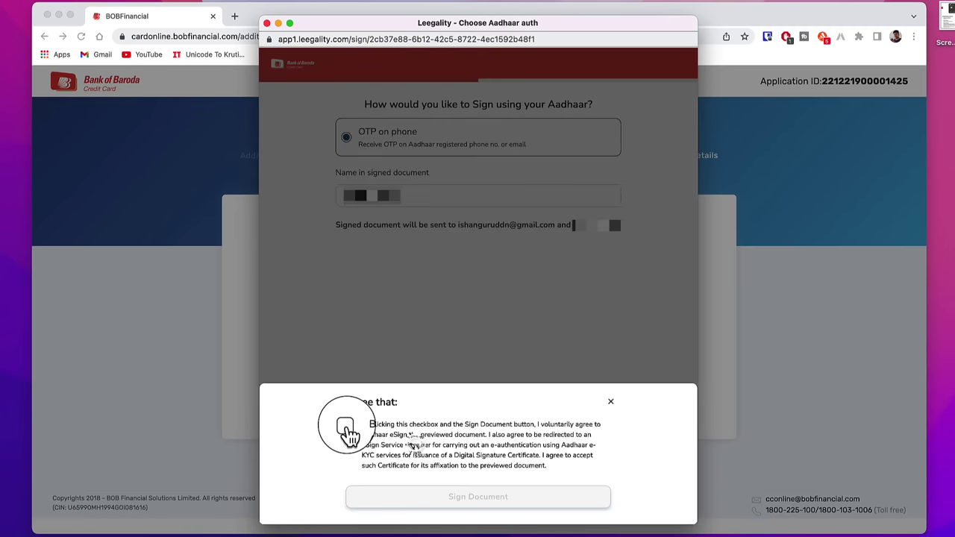
- Give eSign consent, sign the document, authorize NSDL, and request the Aadhaar OTP
left_click(346, 428)
left_click(453, 508)
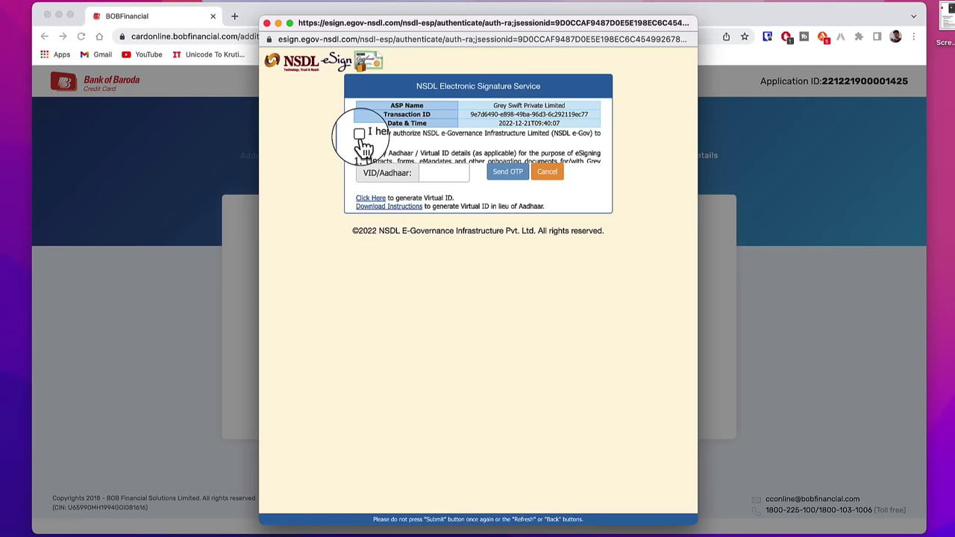
left_click(359, 134)
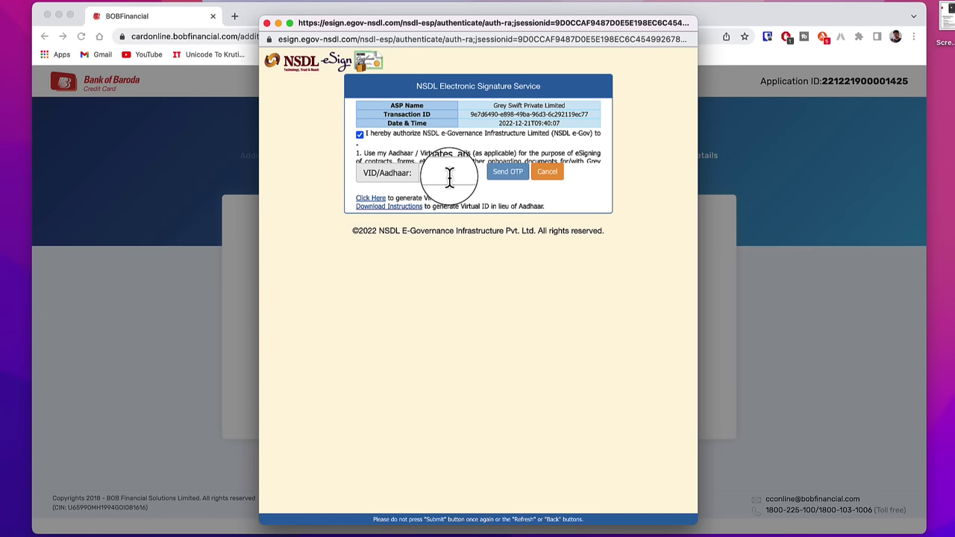
left_click(520, 169)
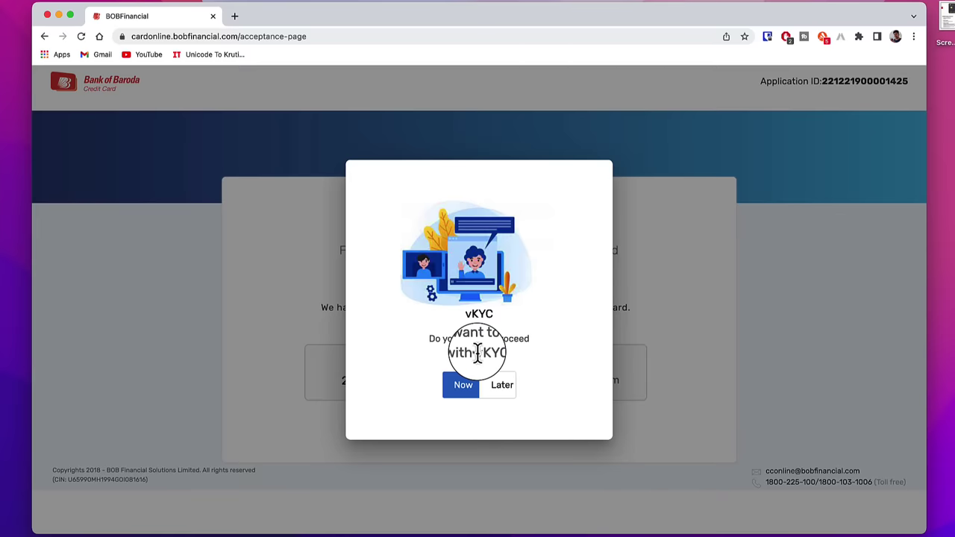
- Review the vKYC question and availability hours in the Video KYC email, then close the email
left_click_drag(469, 352, 501, 353)
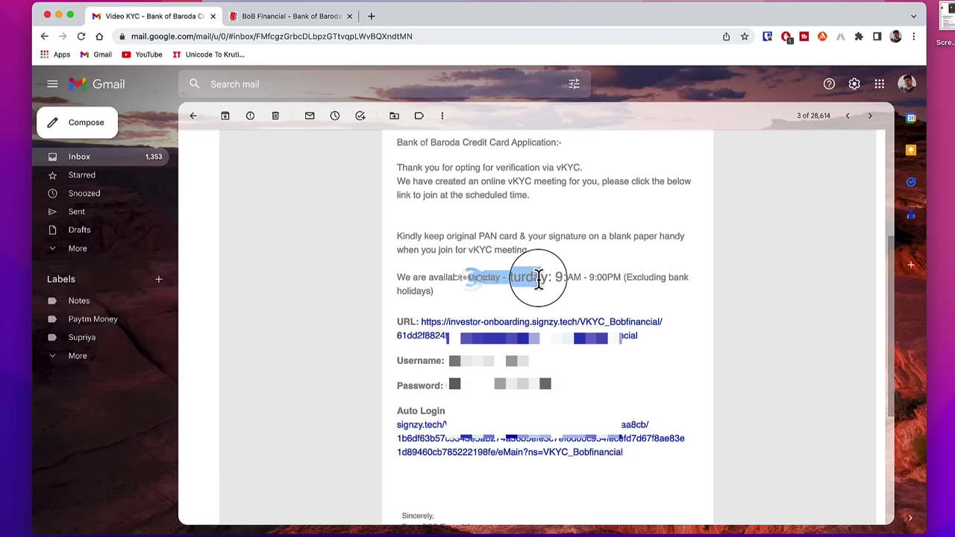
left_click_drag(538, 280, 613, 278)
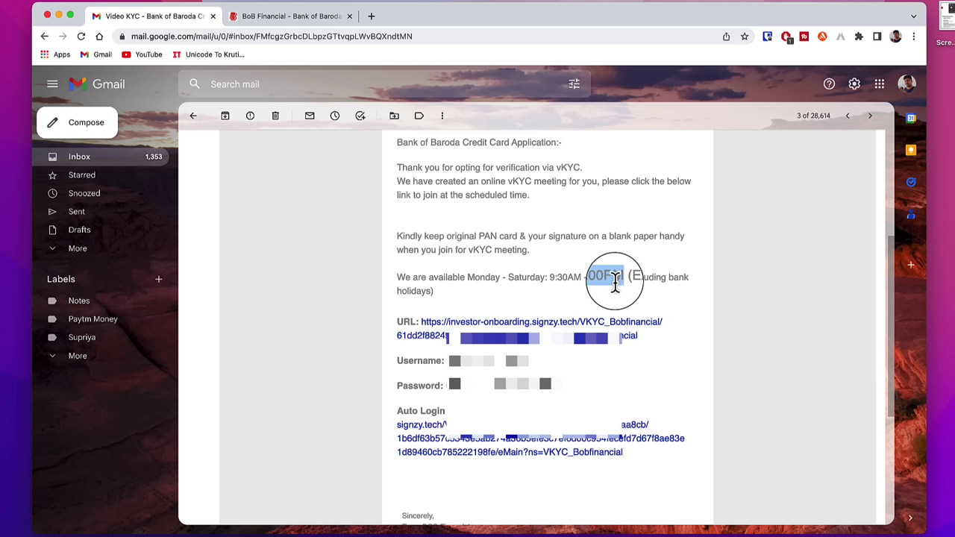
key("super+w")
scroll(578, 378, "down", 10)
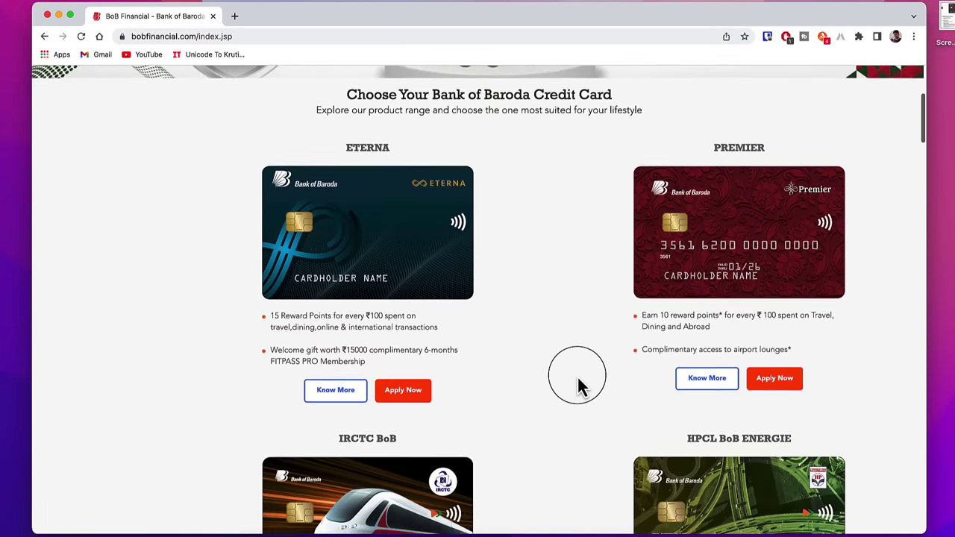
scroll(579, 384, "down", 8)
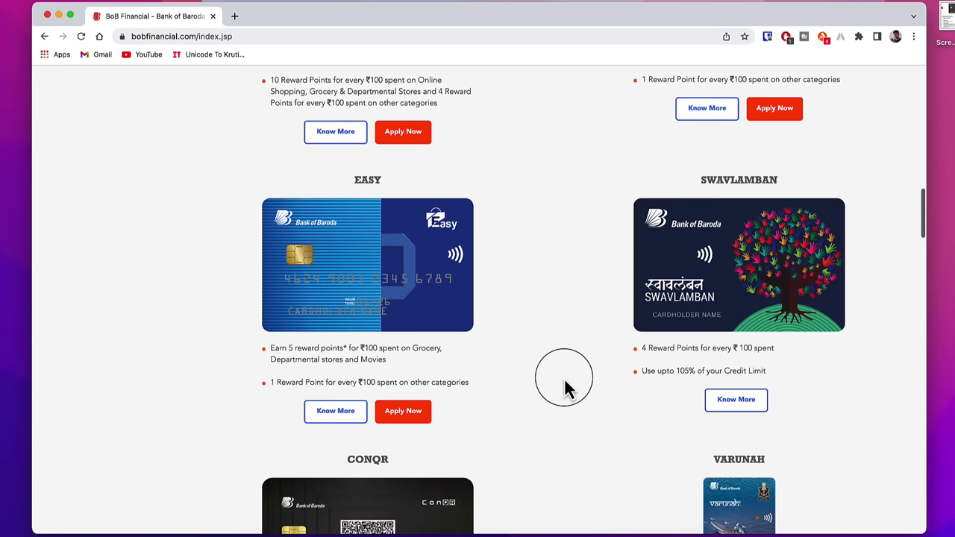
scroll(570, 386, "down", 5)
scroll(563, 388, "down", 3)
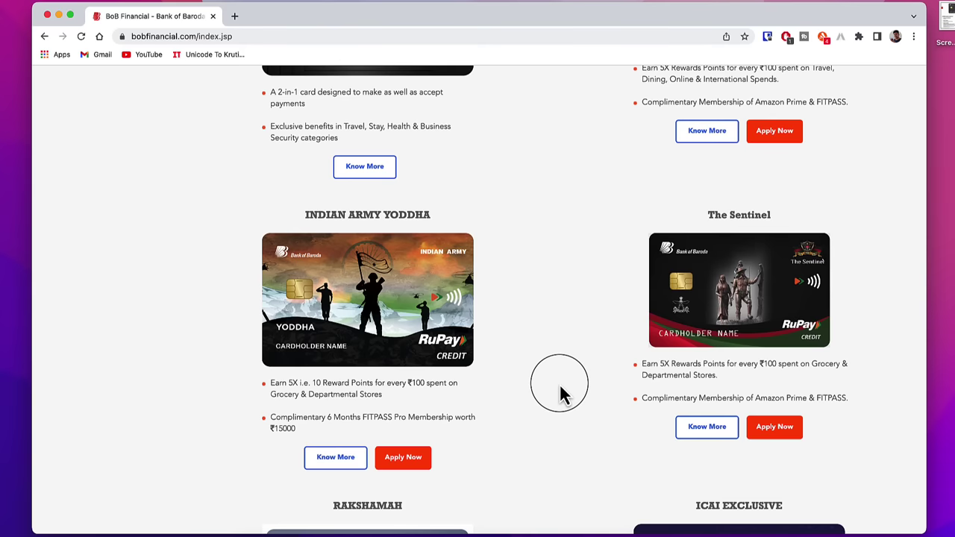
scroll(585, 397, "down", 3)
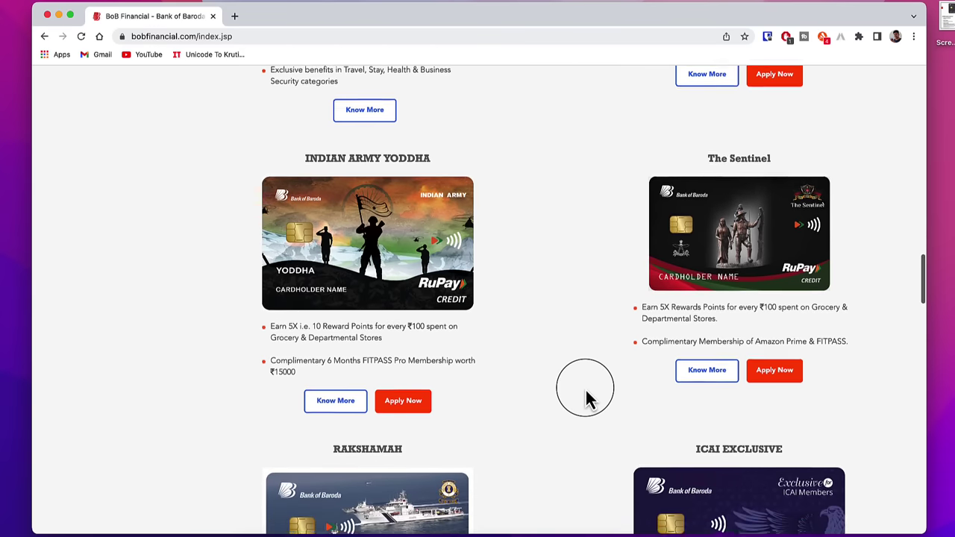
scroll(586, 397, "down", 6)
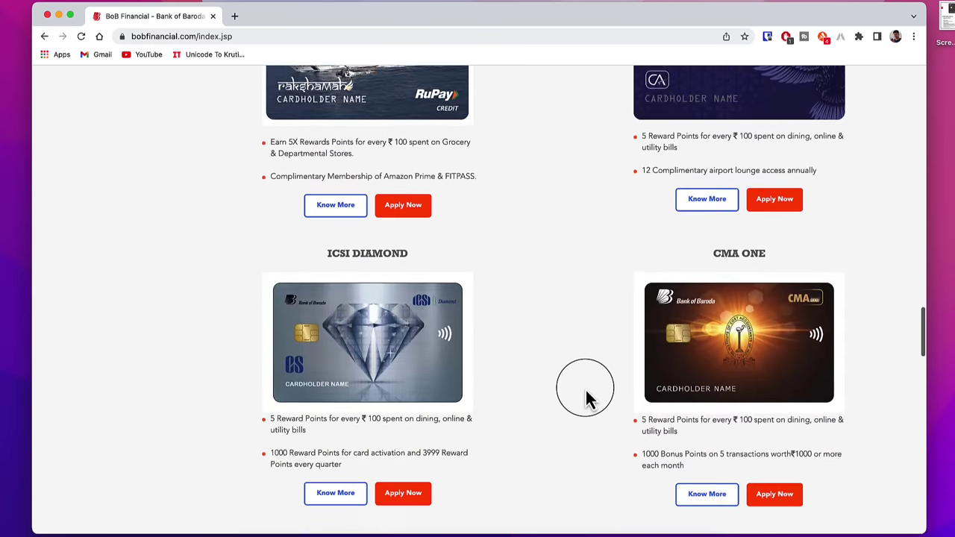